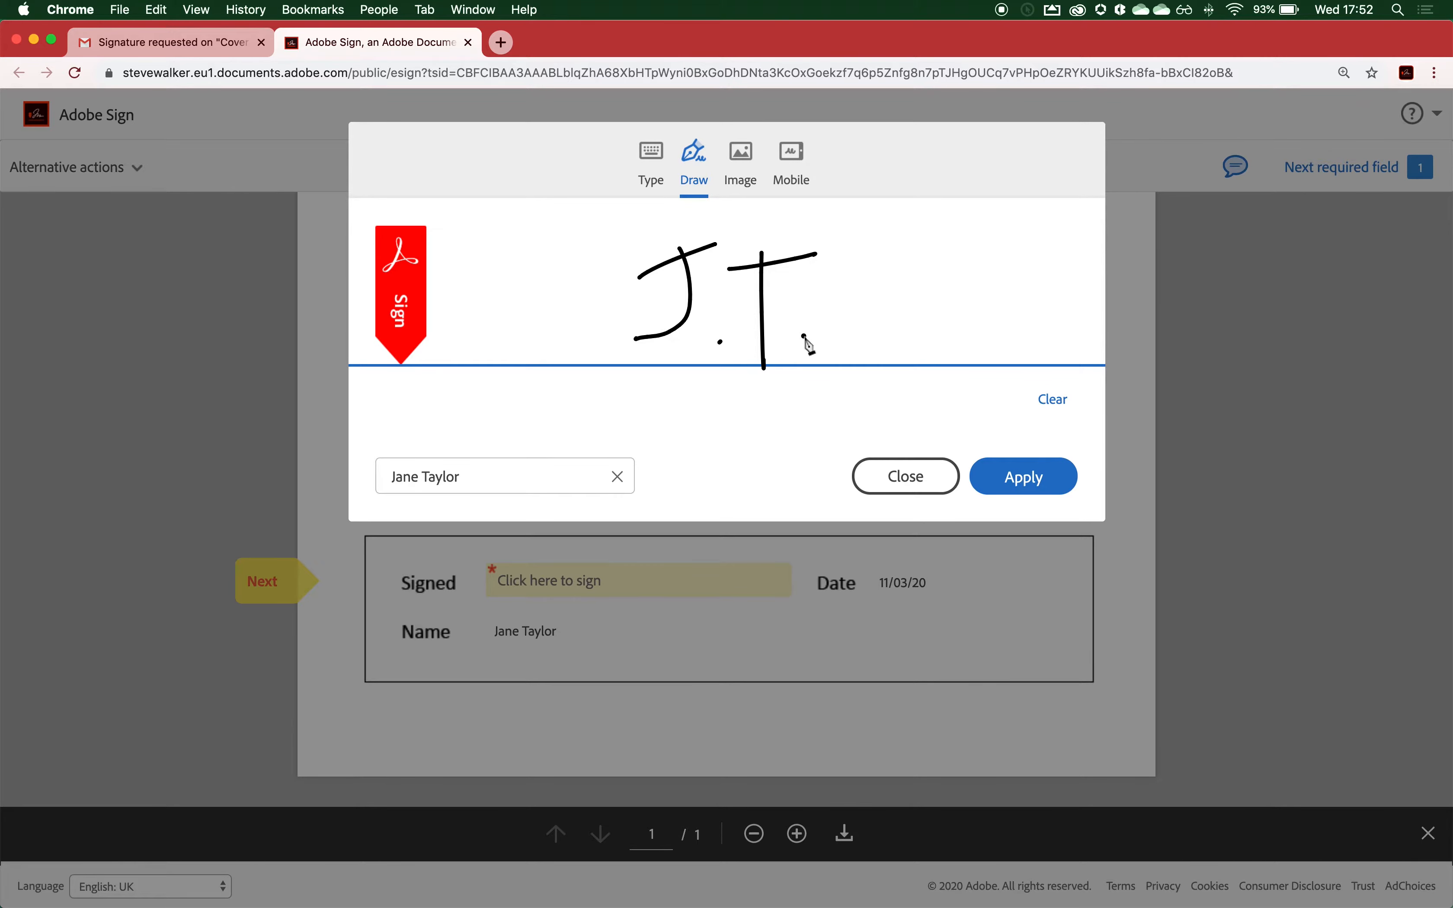
Review the image and mobile signature options, then apply the typed signature to the Cover Sheet and submit the signed document.
{"action": "left_click", "coordinate": [740, 191]}
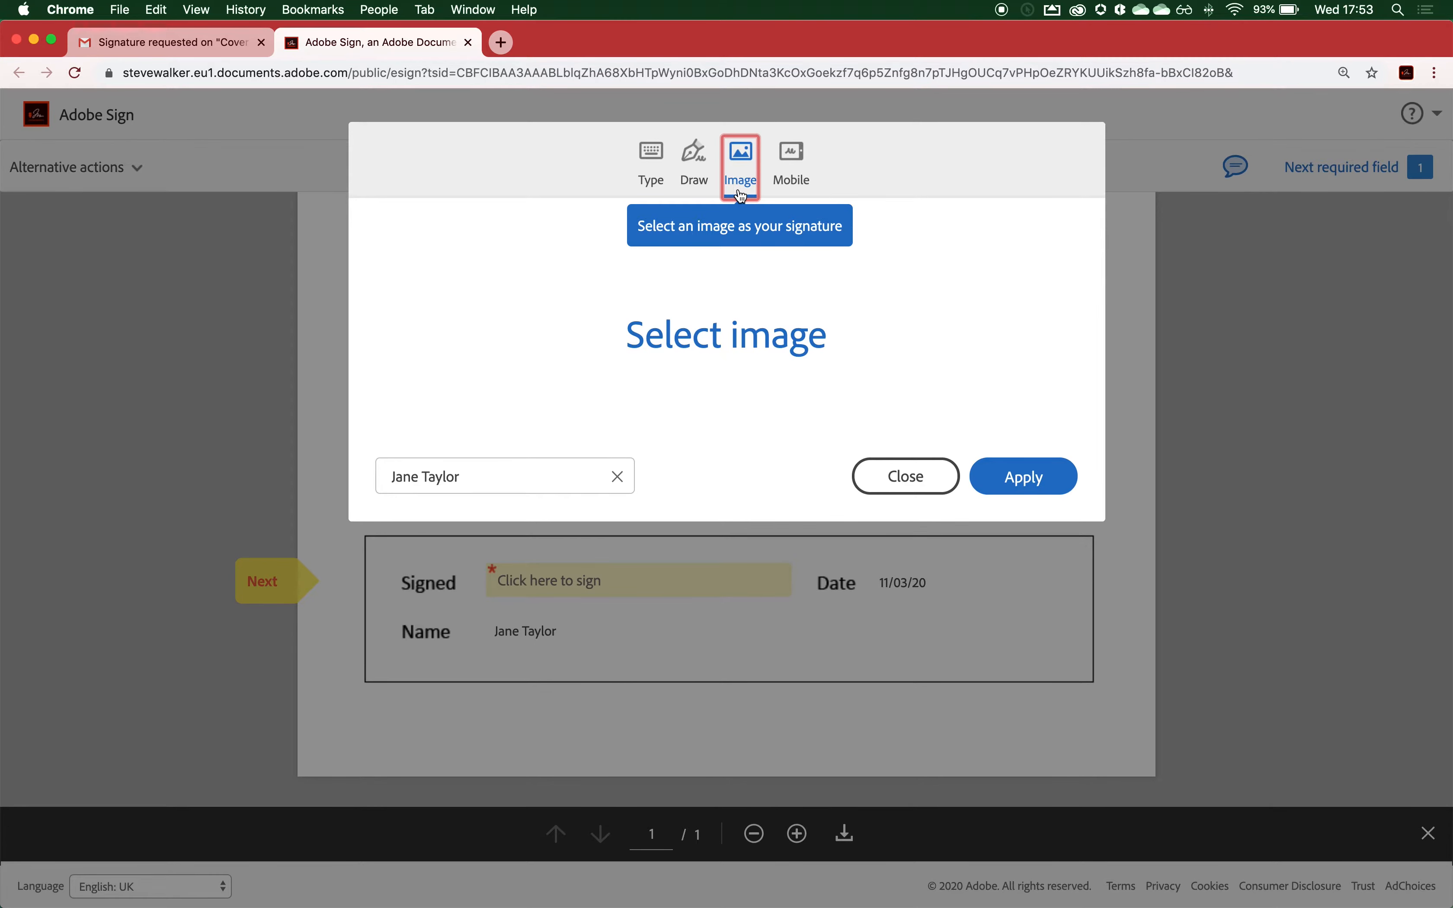
{"action": "left_click", "coordinate": [790, 174]}
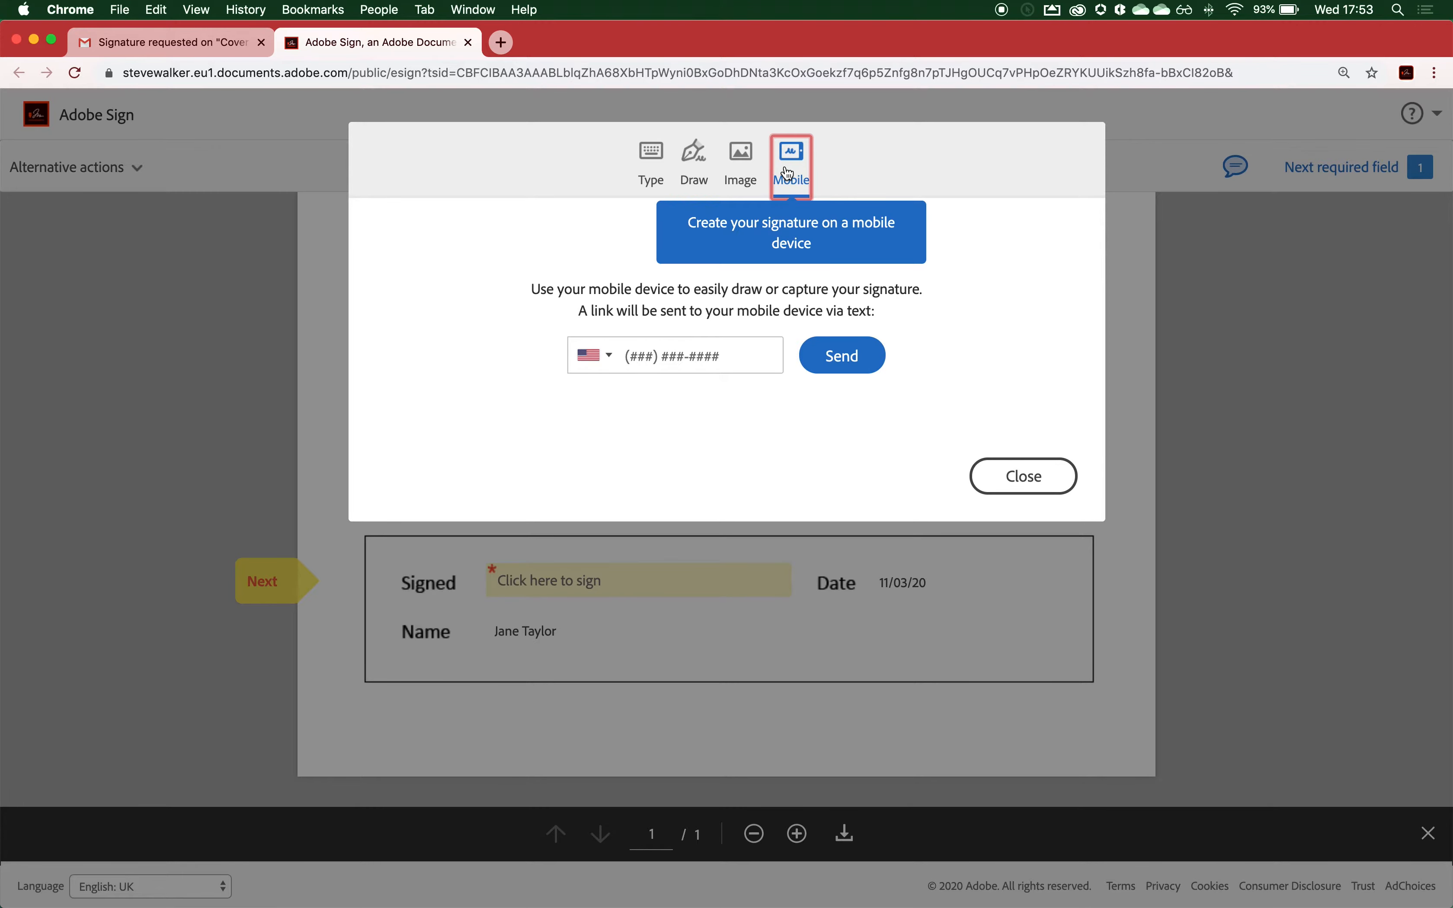
{"action": "left_click", "coordinate": [651, 163]}
{"action": "left_click", "coordinate": [1041, 480]}
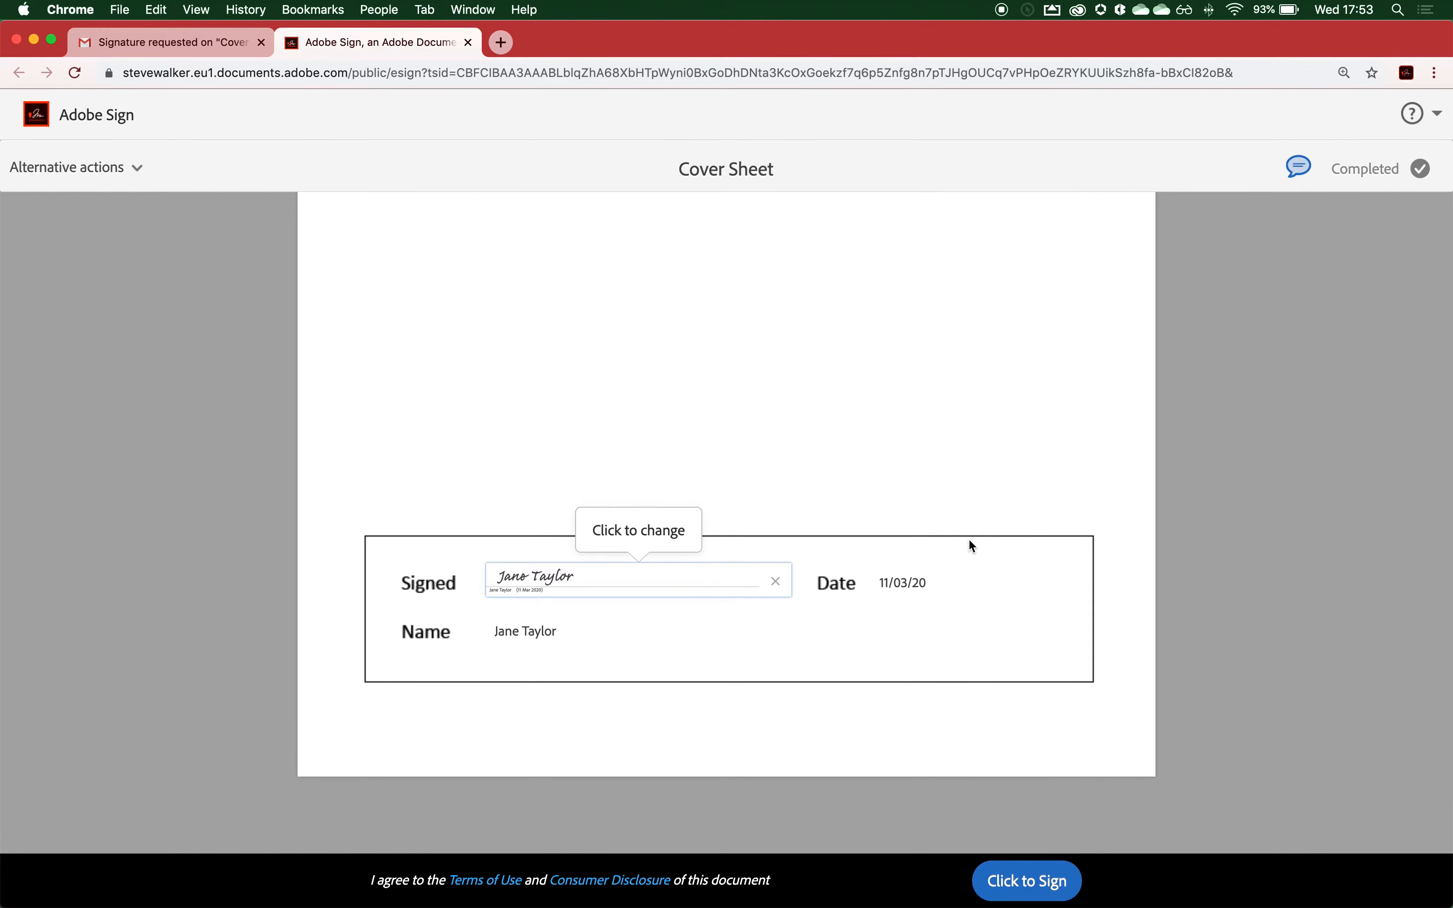
{"action": "left_click", "coordinate": [1019, 887]}
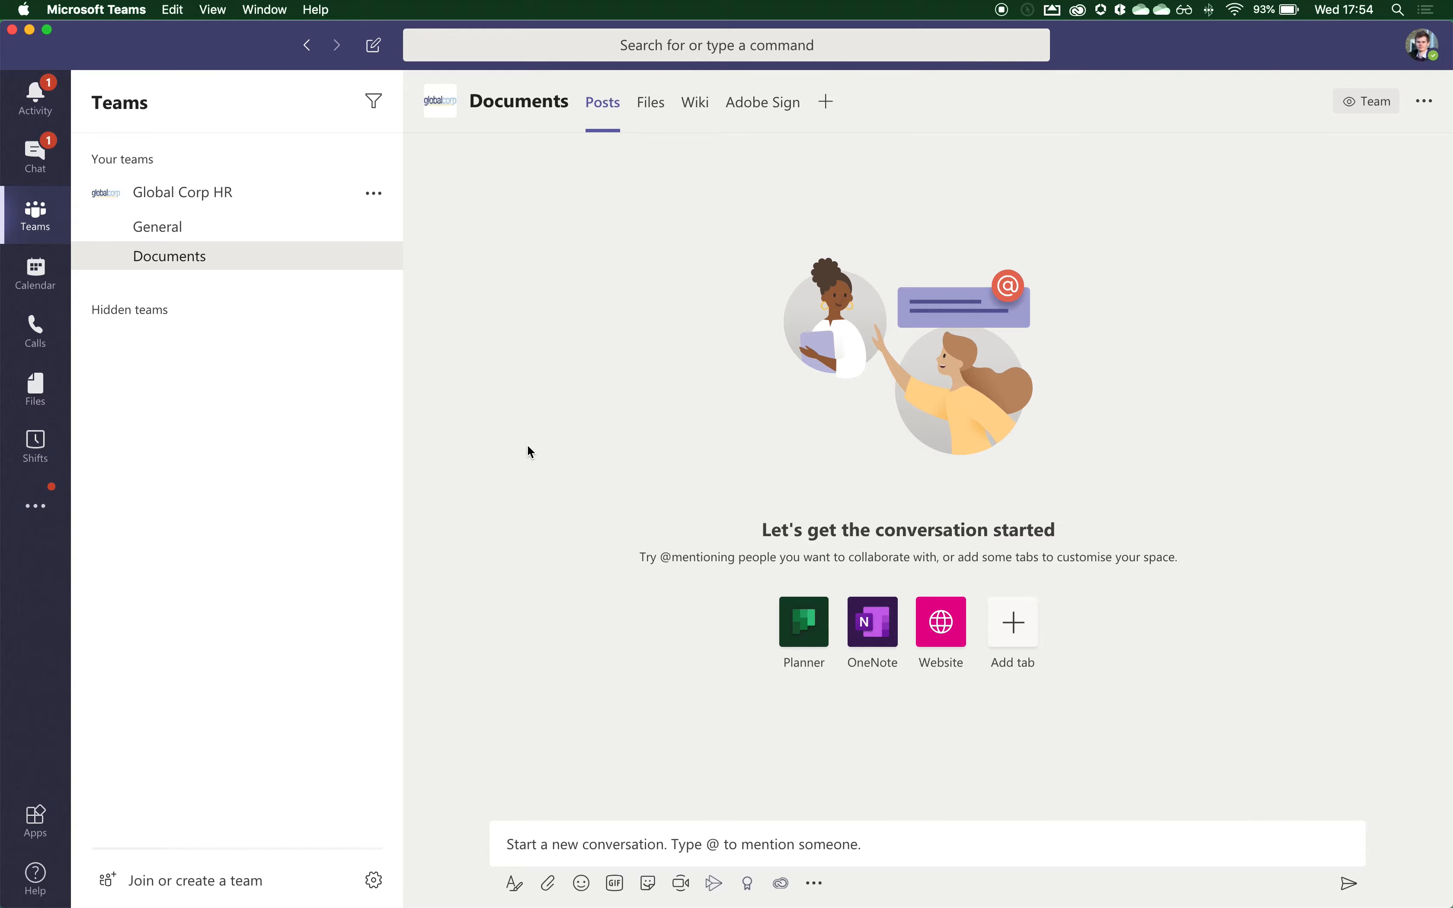
Open the Adobe Sign chat in Microsoft Teams and examine the newest Cover Sheet notification's status text.
{"action": "left_click", "coordinate": [28, 173]}
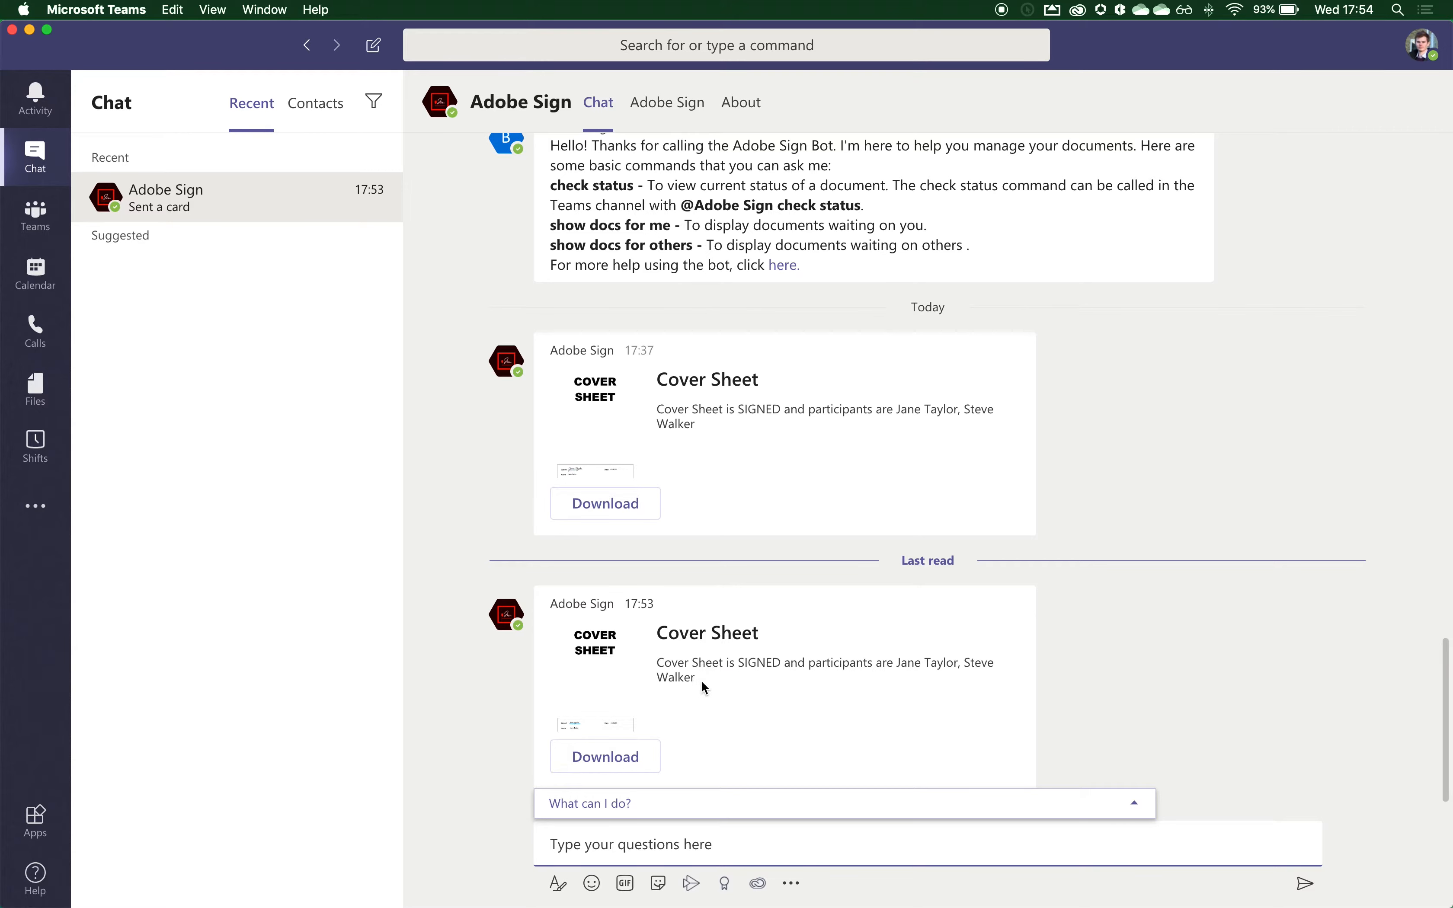
{"action": "left_click_drag", "start_coordinate": [694, 678], "coordinate": [657, 665]}
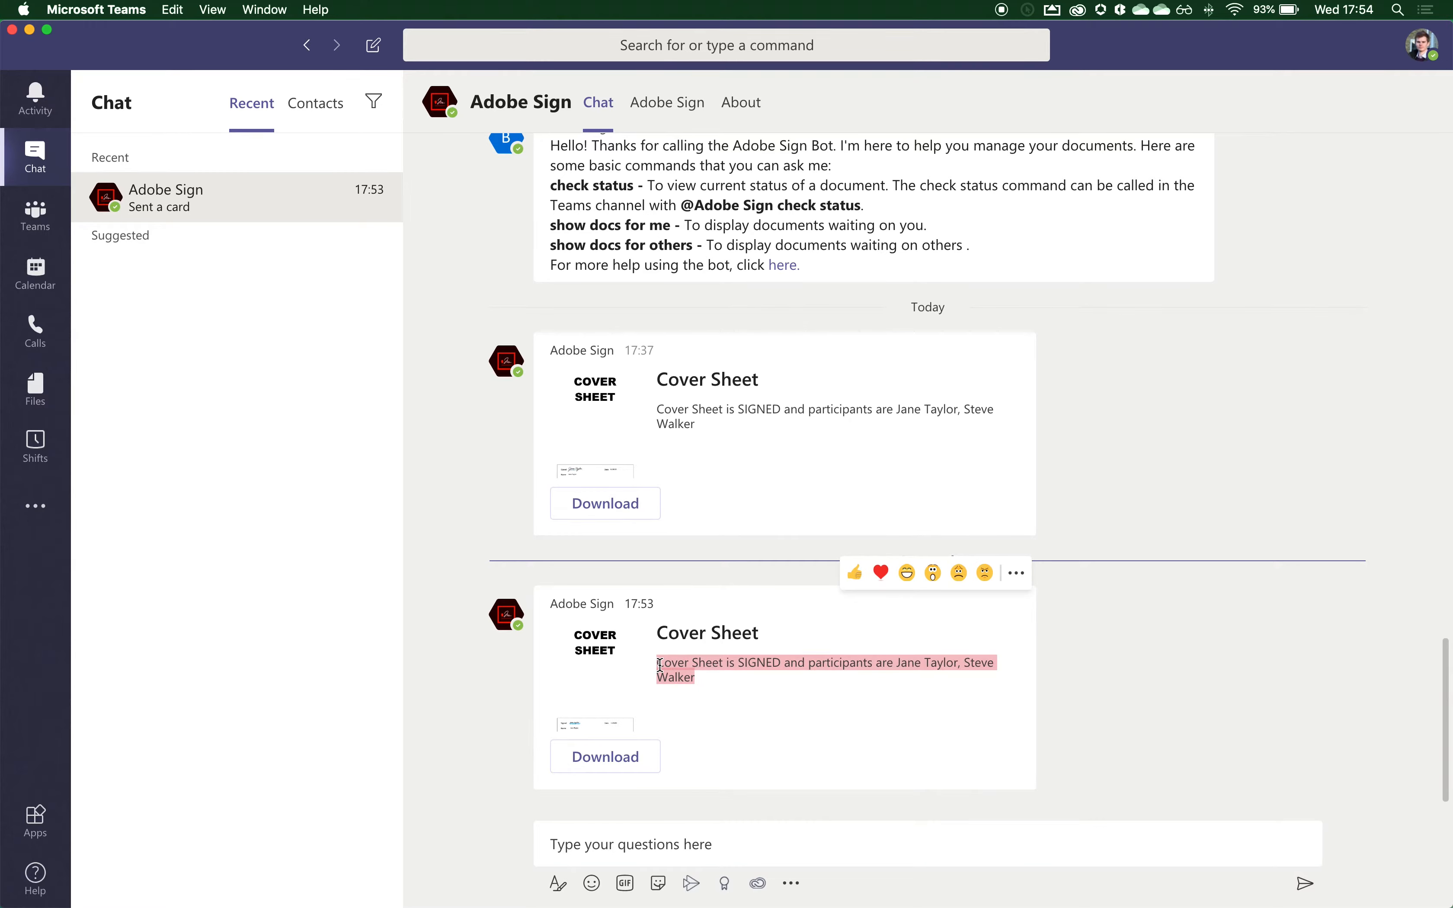
{"action": "left_click", "coordinate": [724, 671]}
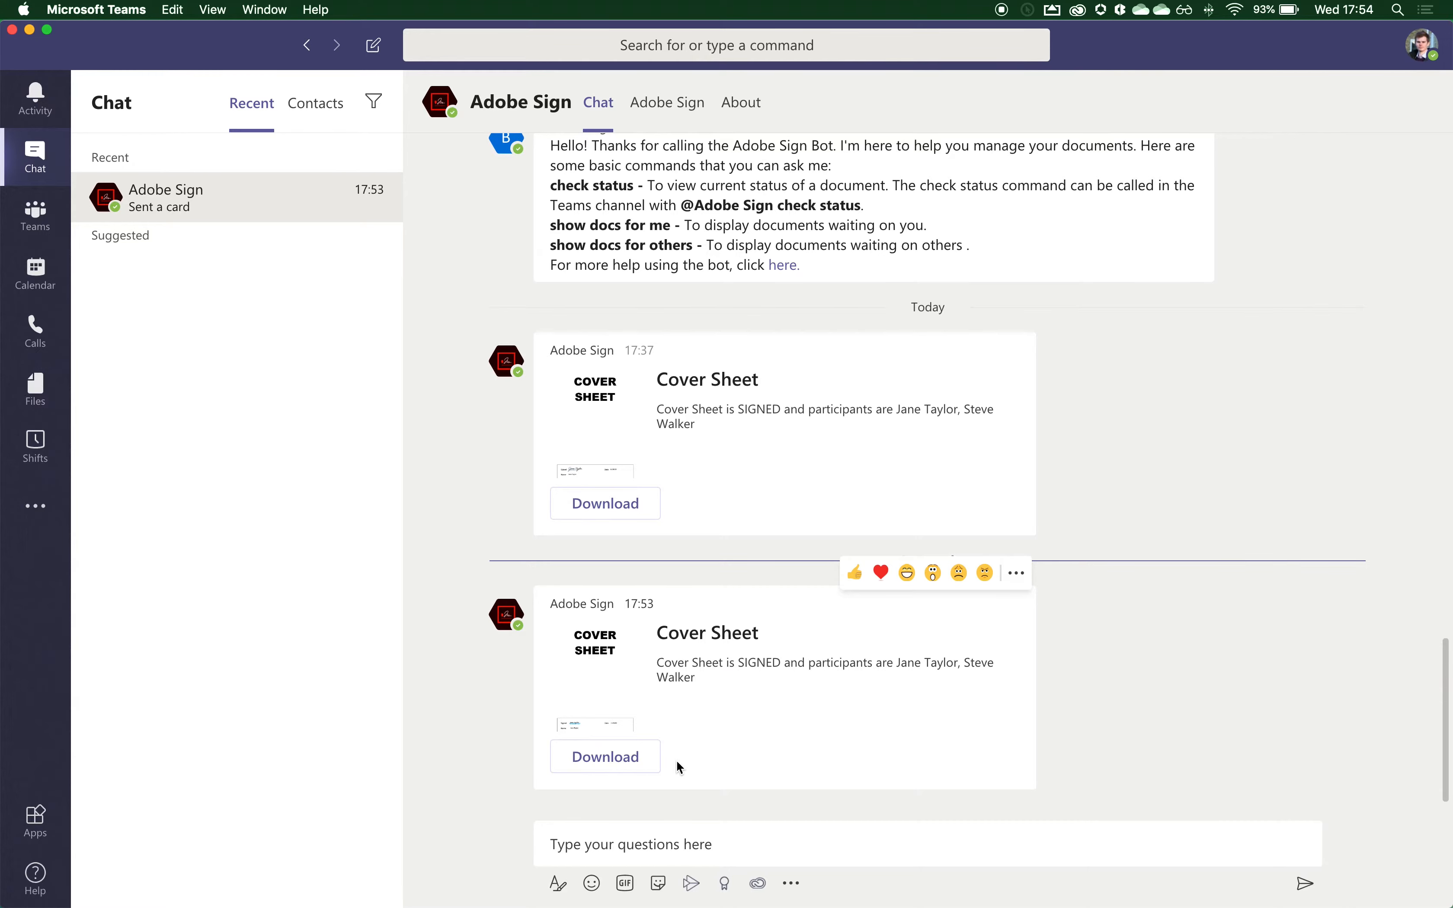
Post "check status" in the Documents channel of Global Corp HR, mentioning the Adobe Sign bot.
{"action": "left_click", "coordinate": [46, 225]}
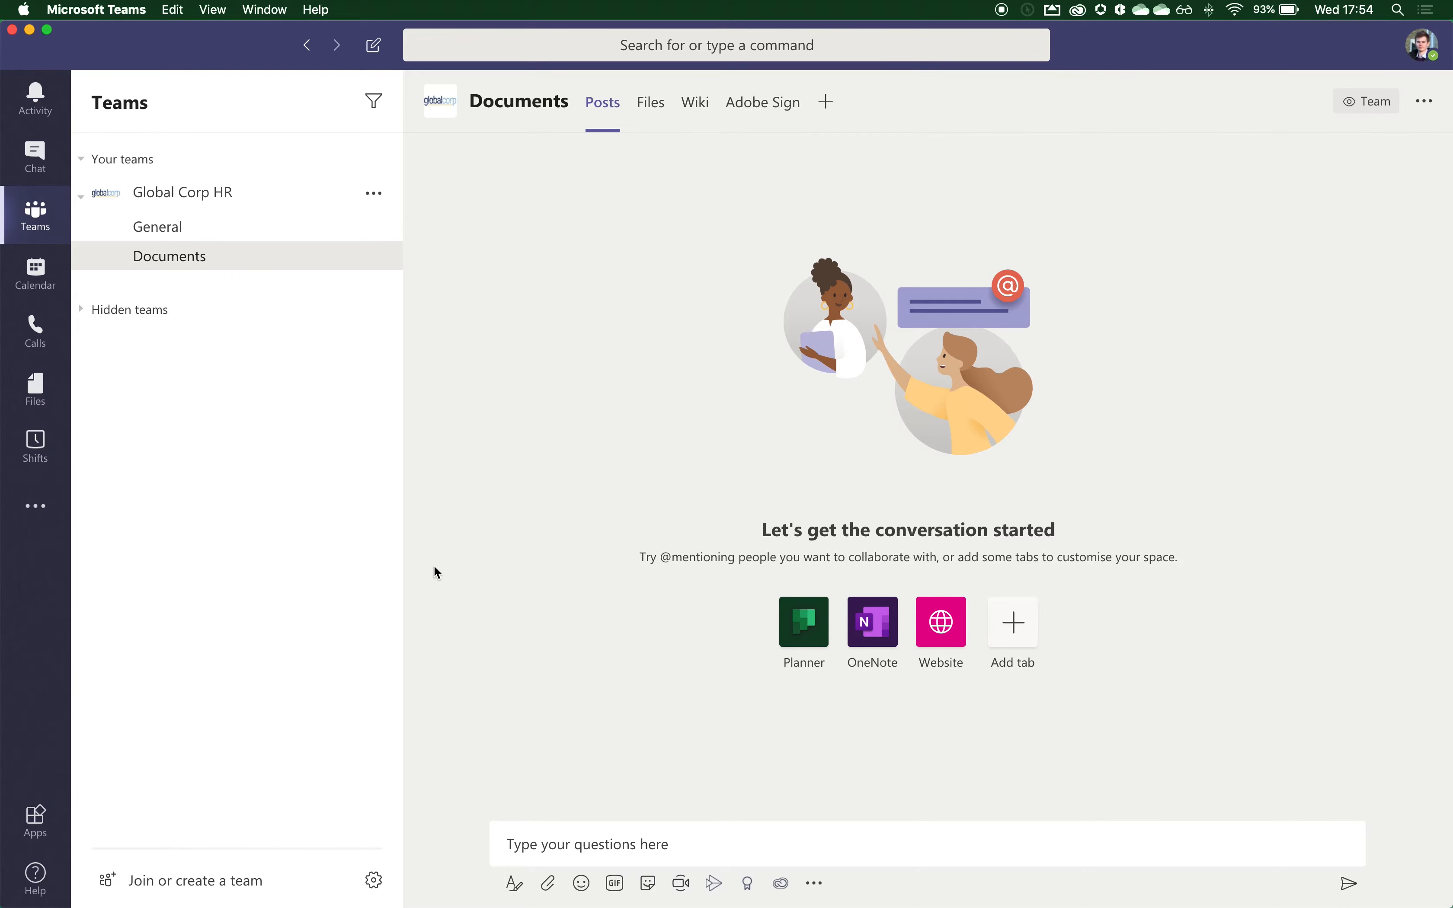
{"action": "left_click", "coordinate": [600, 846]}
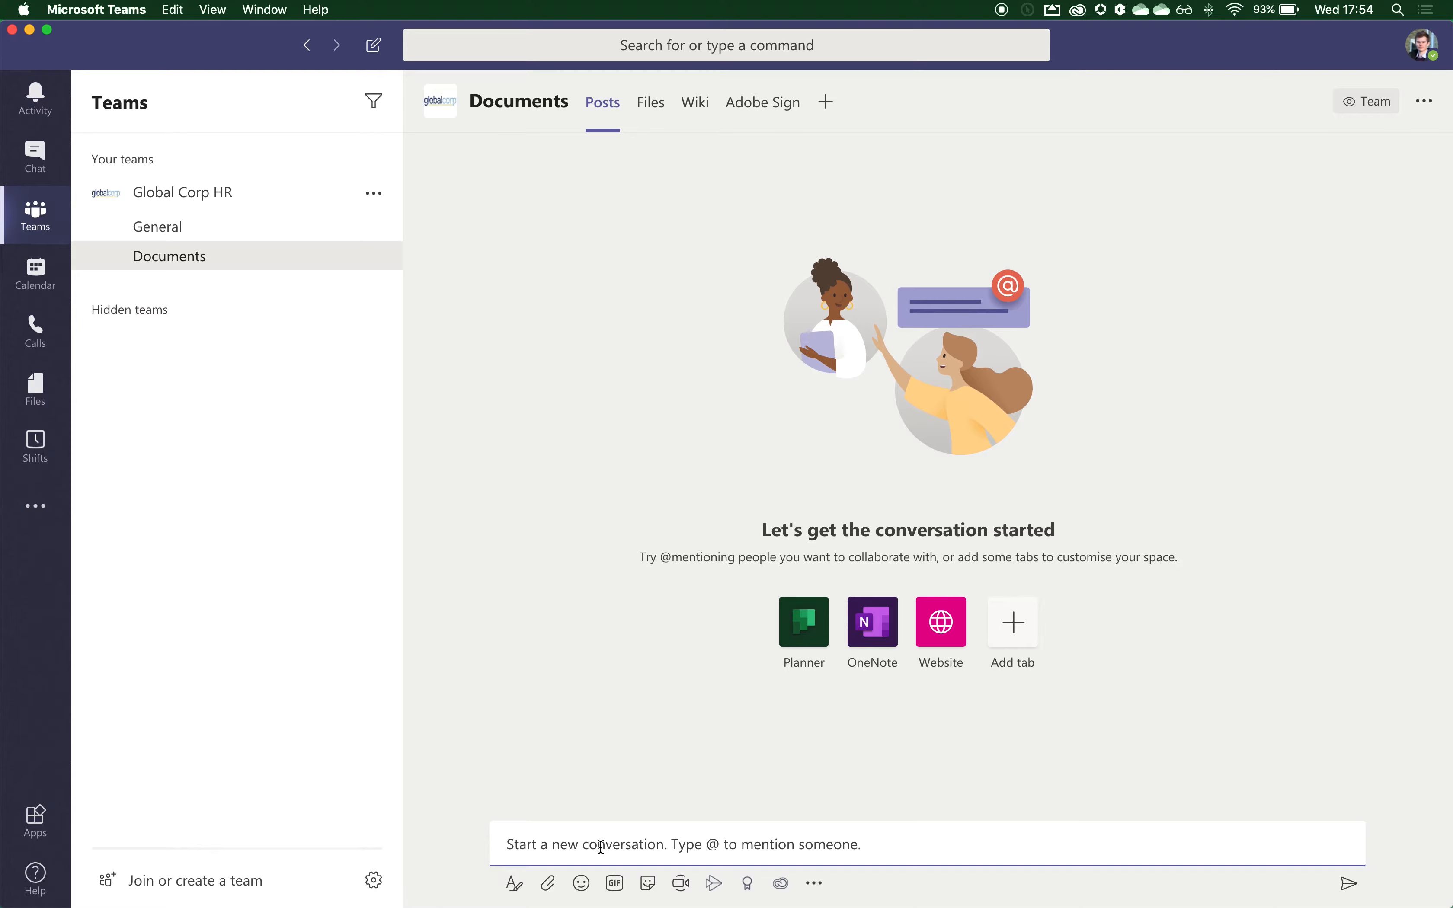
{"action": "type", "text": "@adobe"}
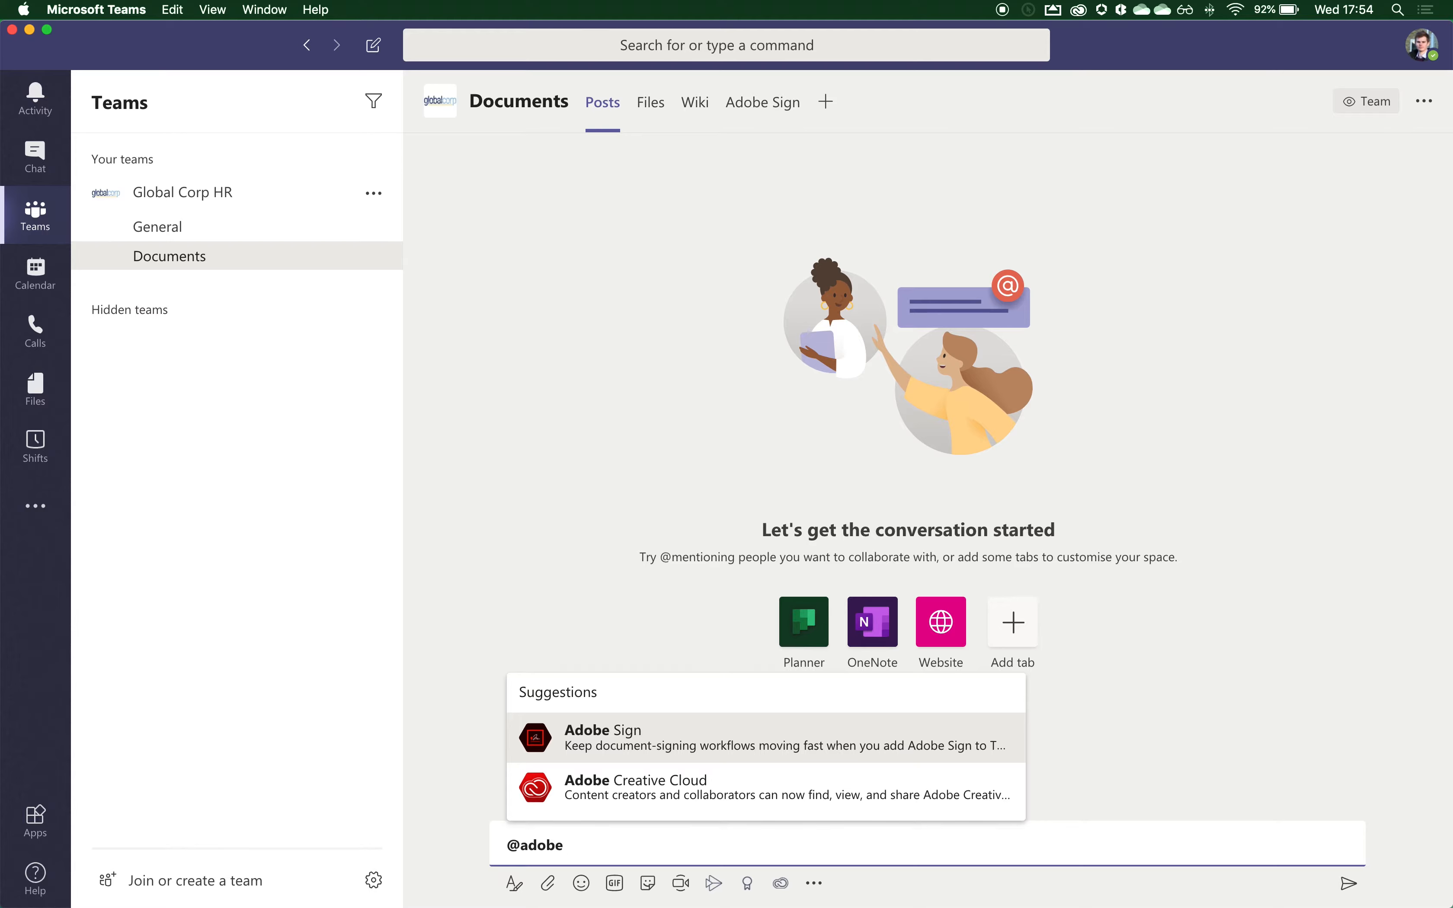
{"action": "left_click", "coordinate": [606, 736]}
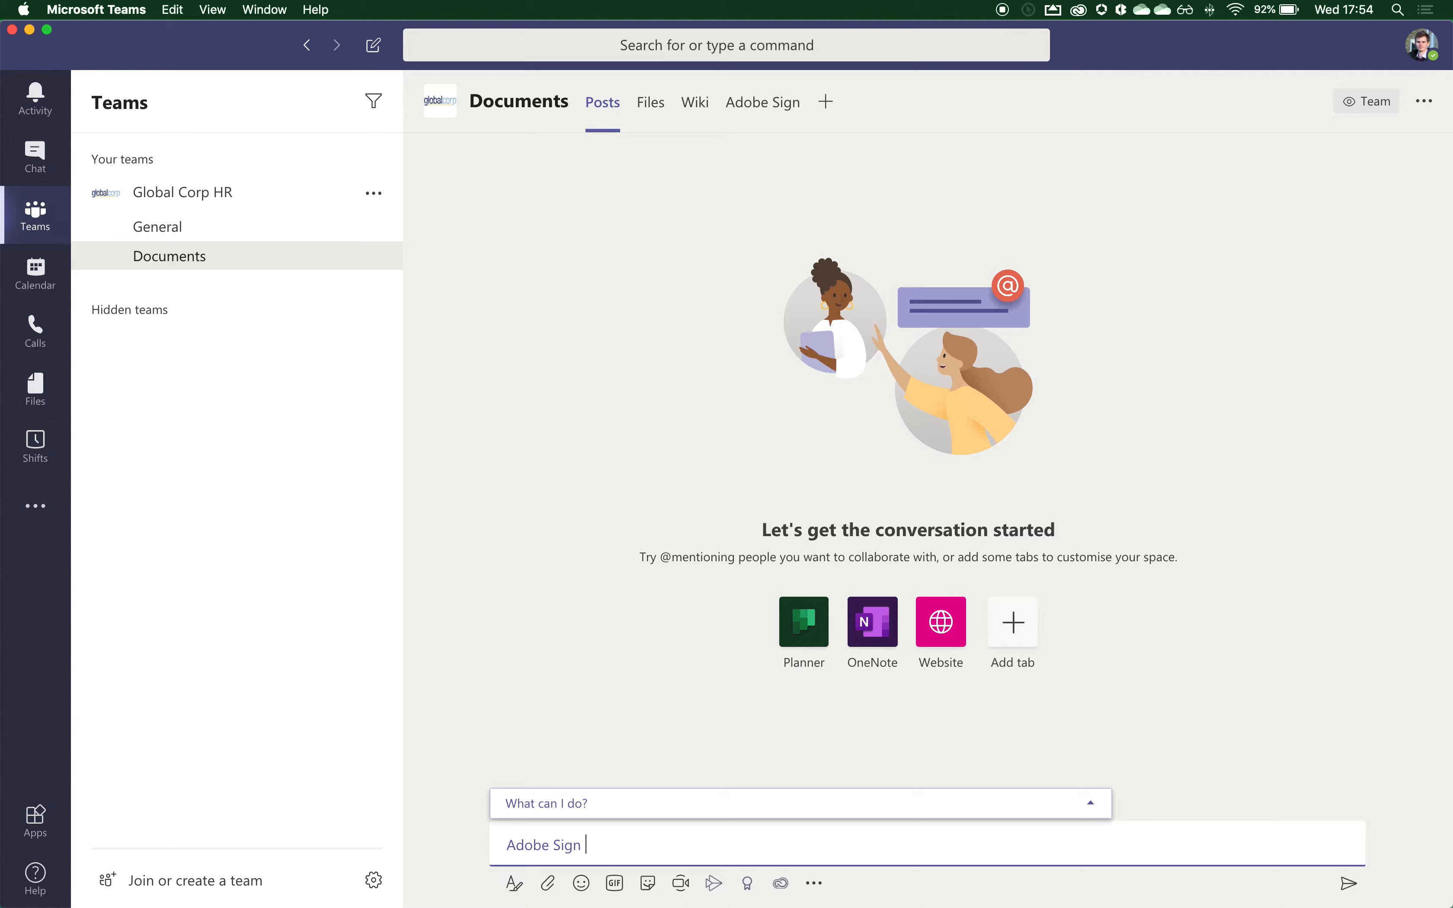
{"action": "type", "text": "check status"}
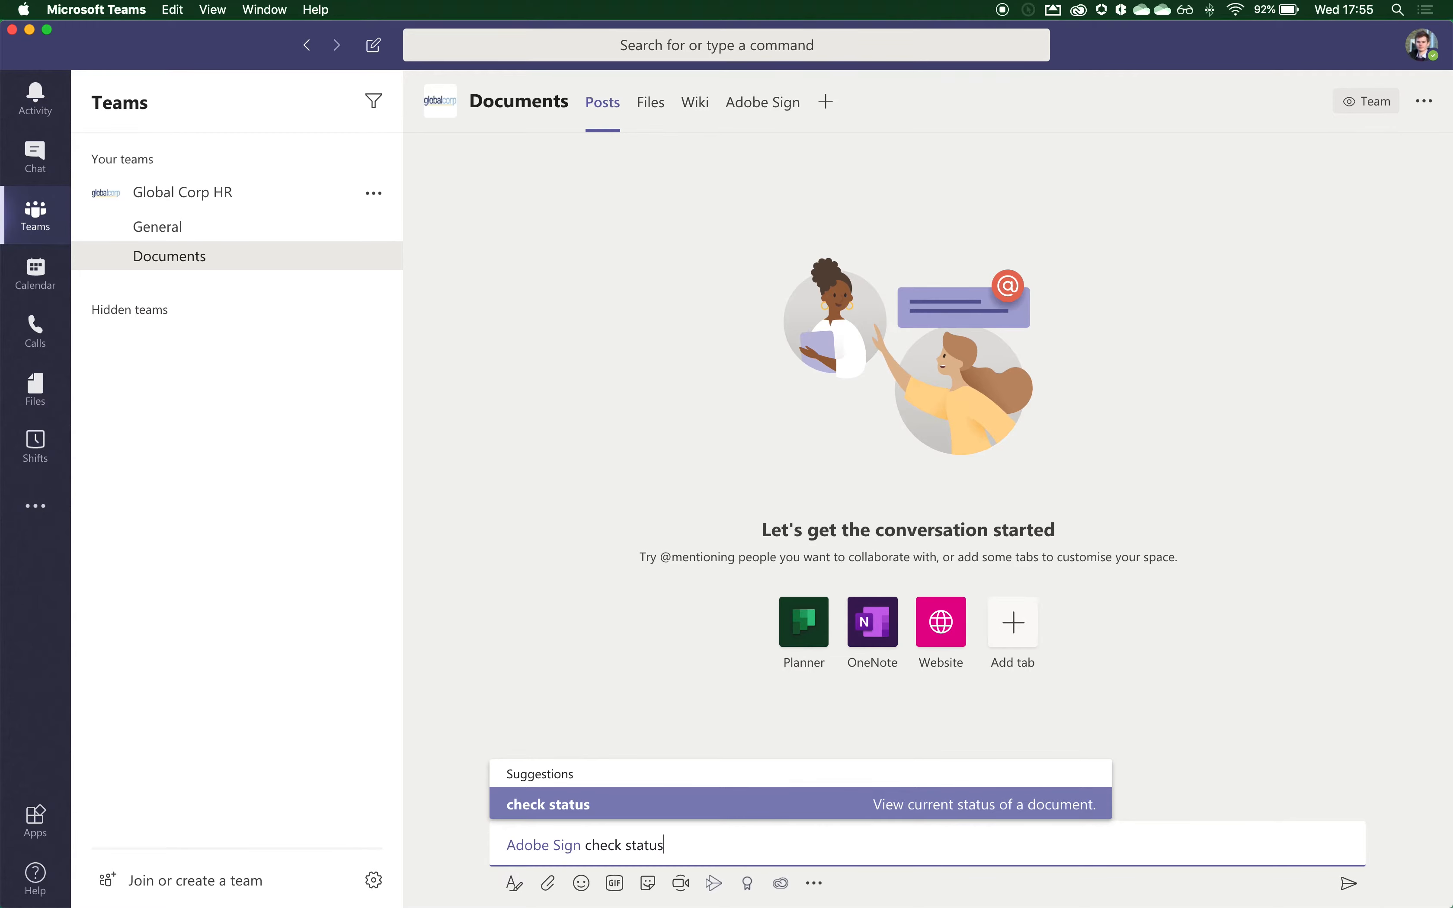
{"action": "key", "text": "Return"}
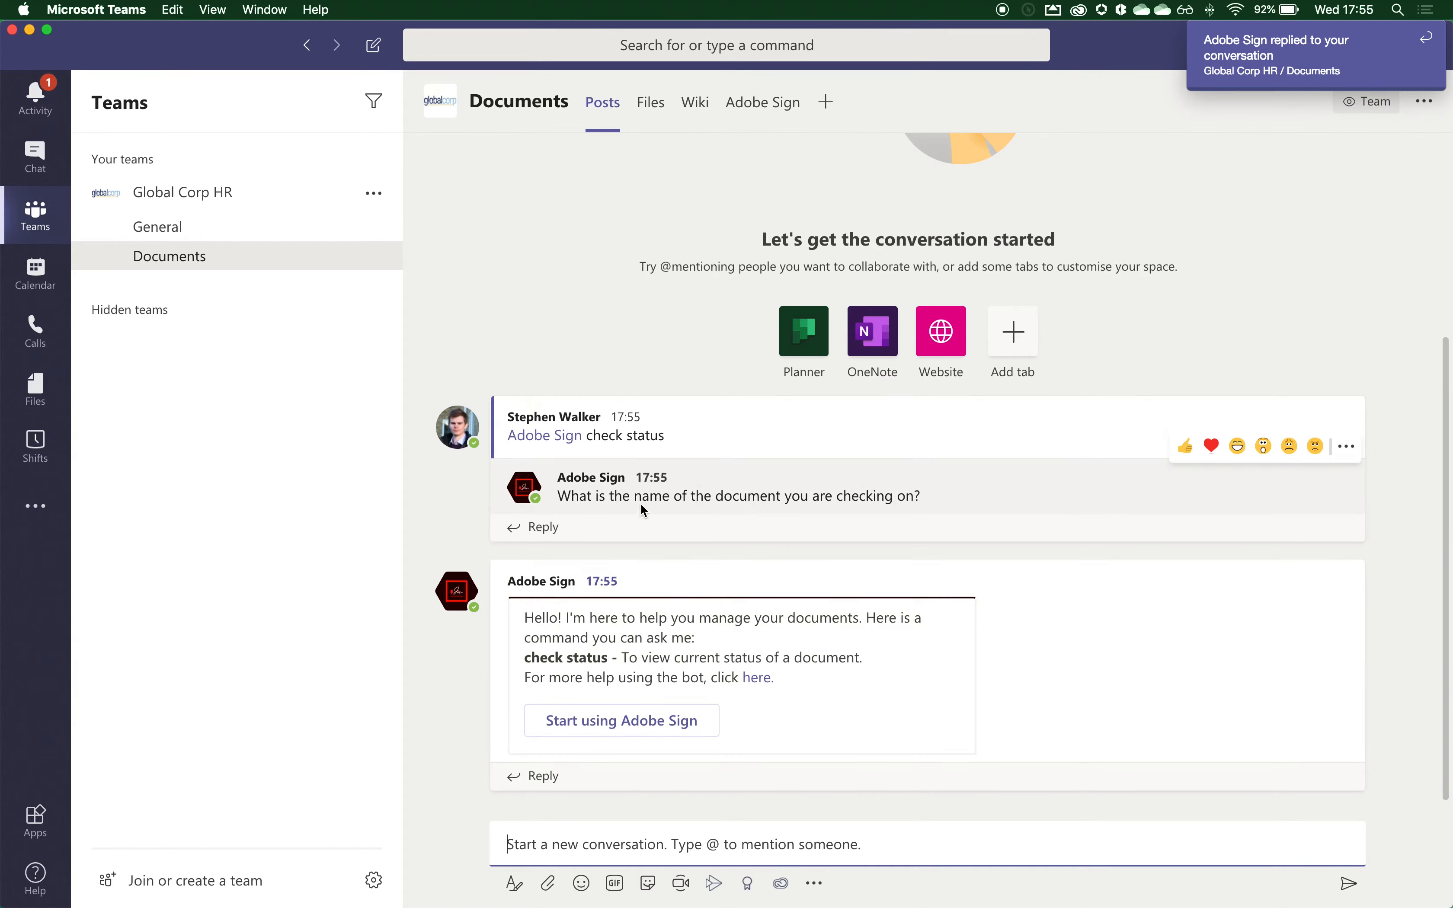
Reply to the Adobe Sign bot's question with the document name "Cover Sheet".
{"action": "left_click", "coordinate": [541, 533]}
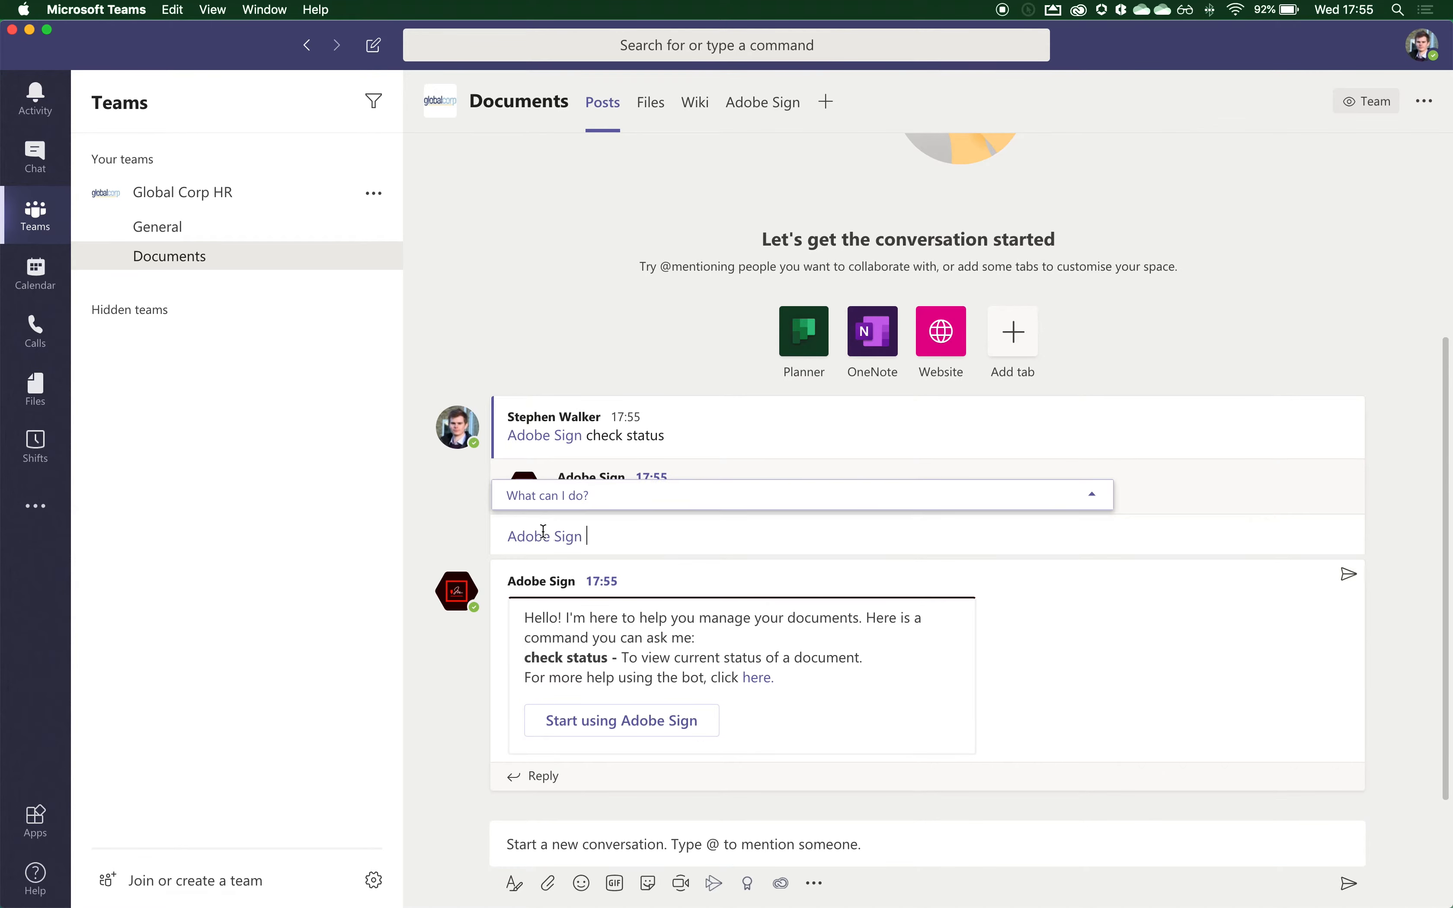
{"action": "type", "text": "Co"}
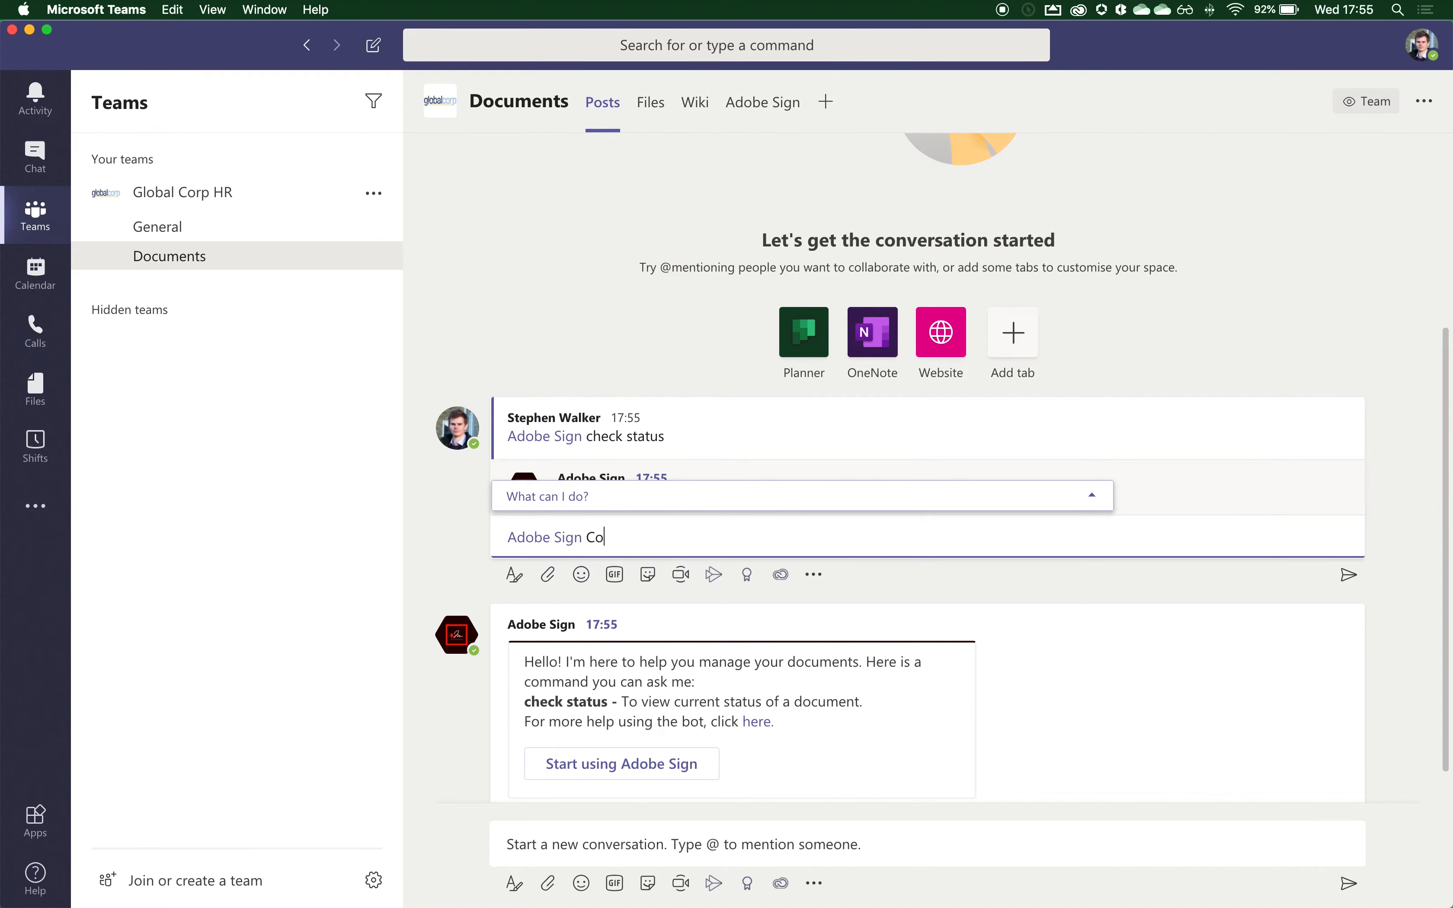
{"action": "type", "text": "ver Sheet"}
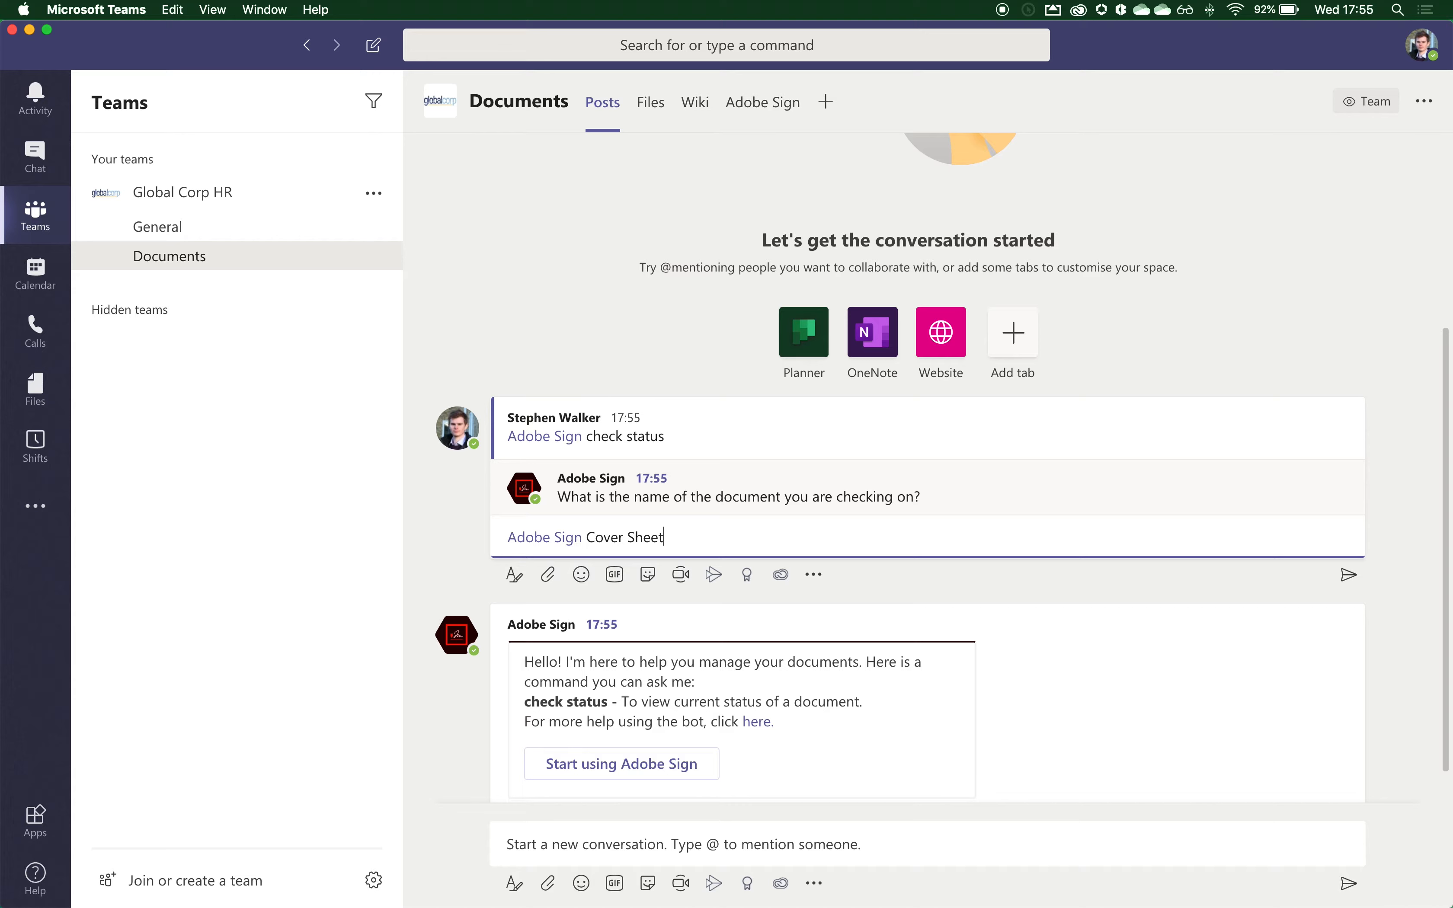
{"action": "key", "text": "Return"}
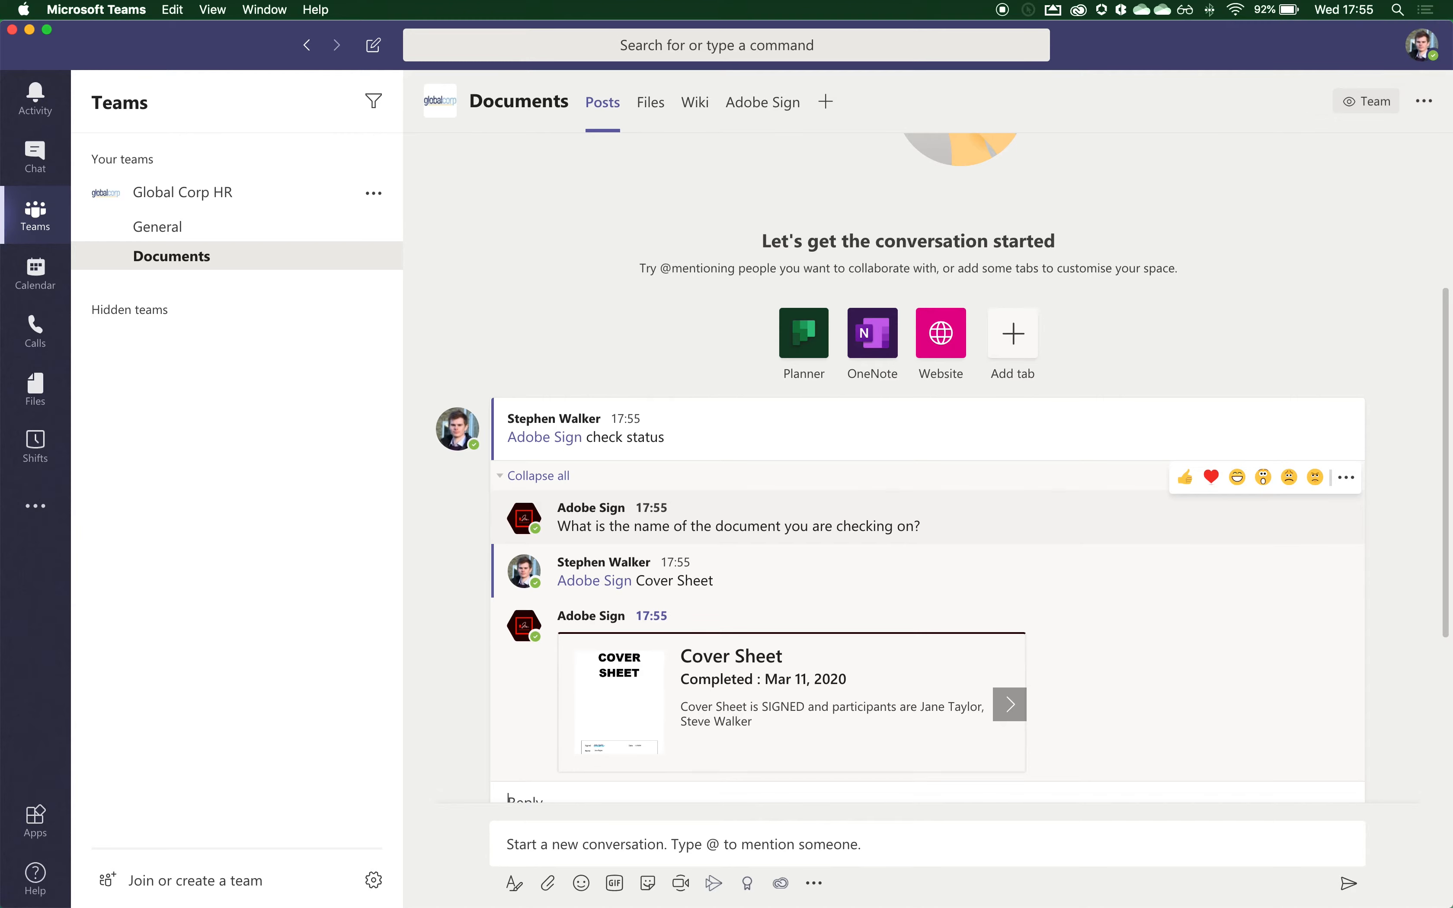
Examine the signing status on the returned Cover Sheet card and browse through the other matching document cards.
{"action": "left_click_drag", "start_coordinate": [766, 729], "coordinate": [693, 708]}
{"action": "left_click", "coordinate": [693, 707]}
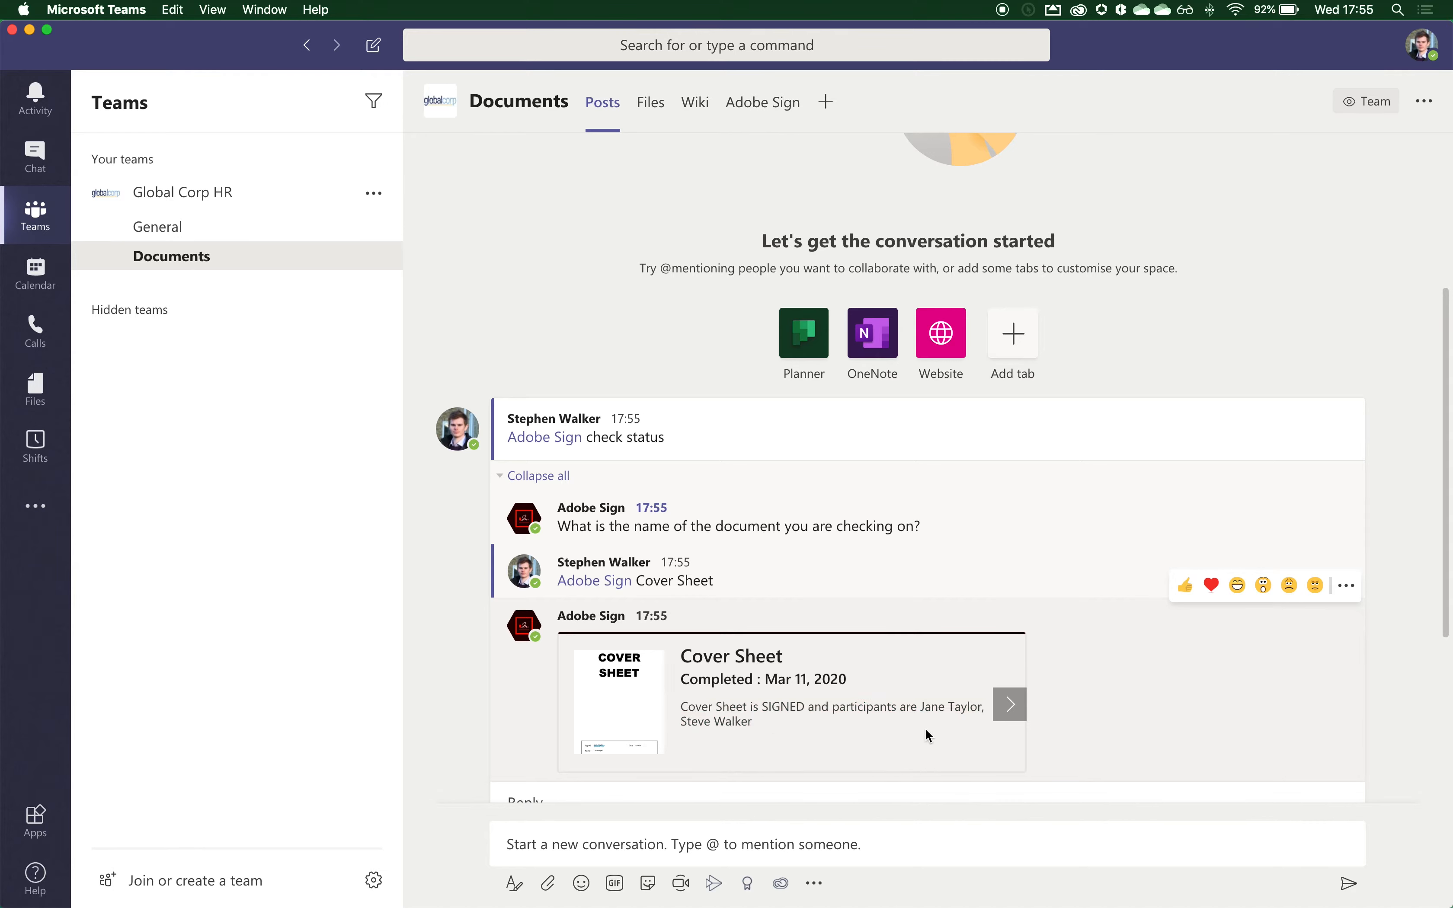
{"action": "left_click", "coordinate": [1014, 710]}
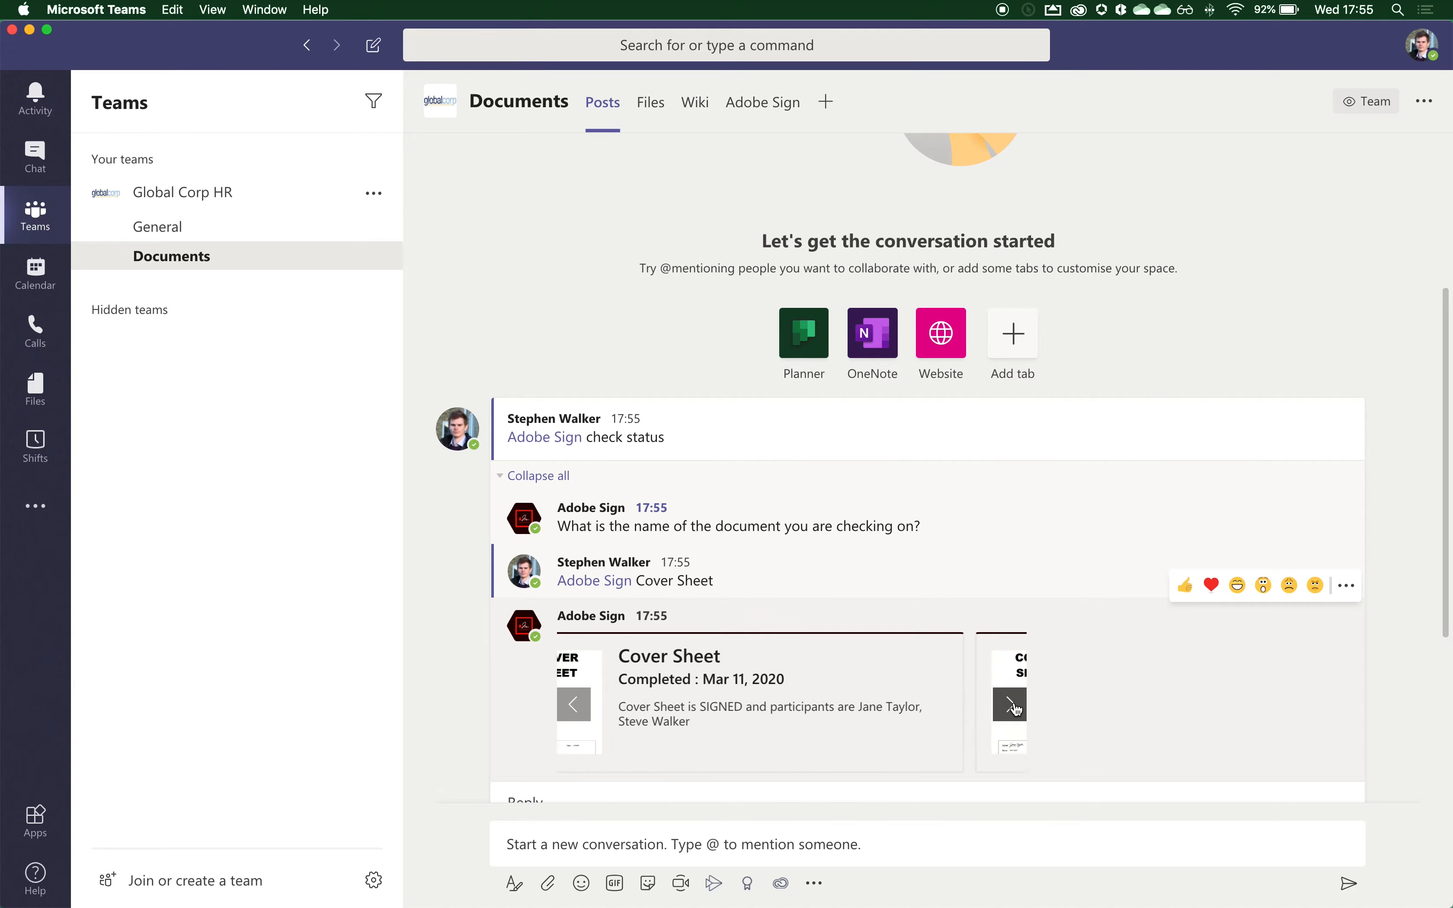
{"action": "left_click", "coordinate": [1012, 707]}
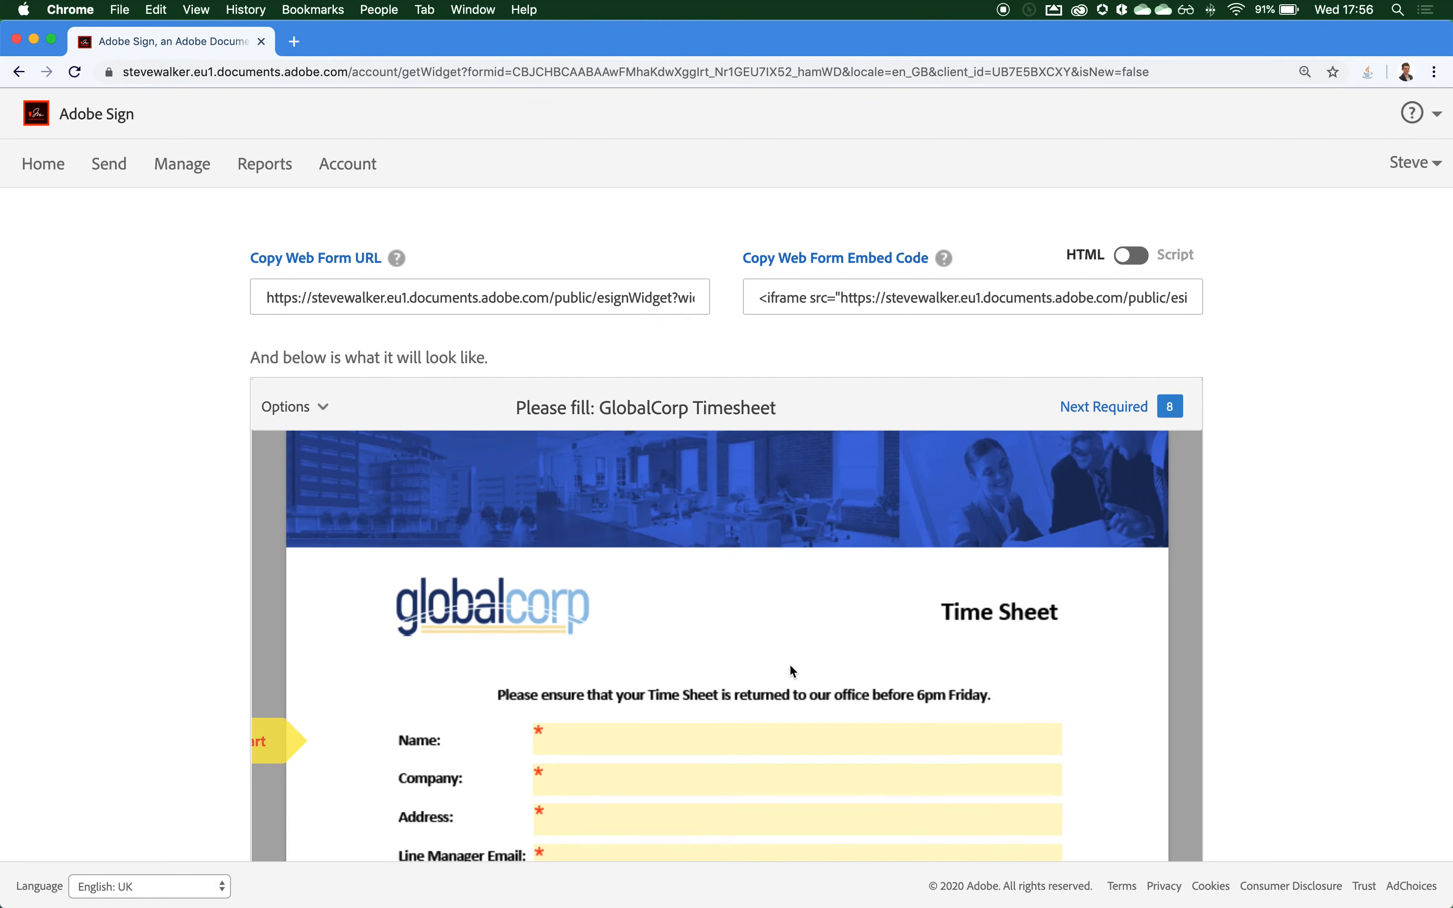
Look through the GlobalCorp Timesheet web form preview and copy the web form's URL.
{"action": "scroll", "coordinate": [788, 673], "scroll_direction": "down", "scroll_amount": 10}
{"action": "scroll", "coordinate": [788, 685], "scroll_direction": "down", "scroll_amount": 3}
{"action": "scroll", "coordinate": [788, 676], "scroll_direction": "up", "scroll_amount": 15}
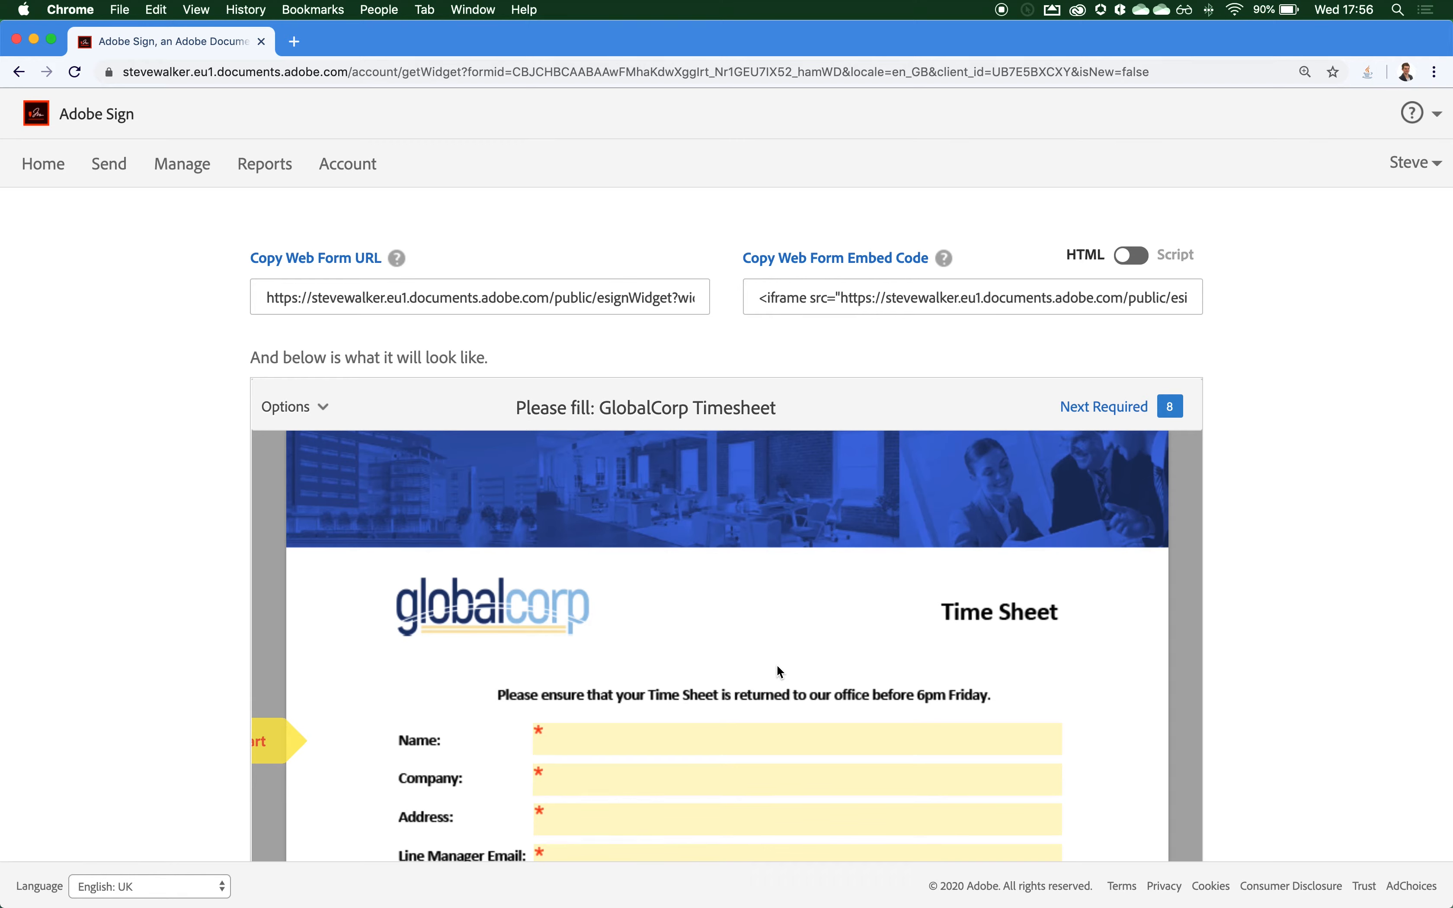
{"action": "left_click", "coordinate": [868, 298]}
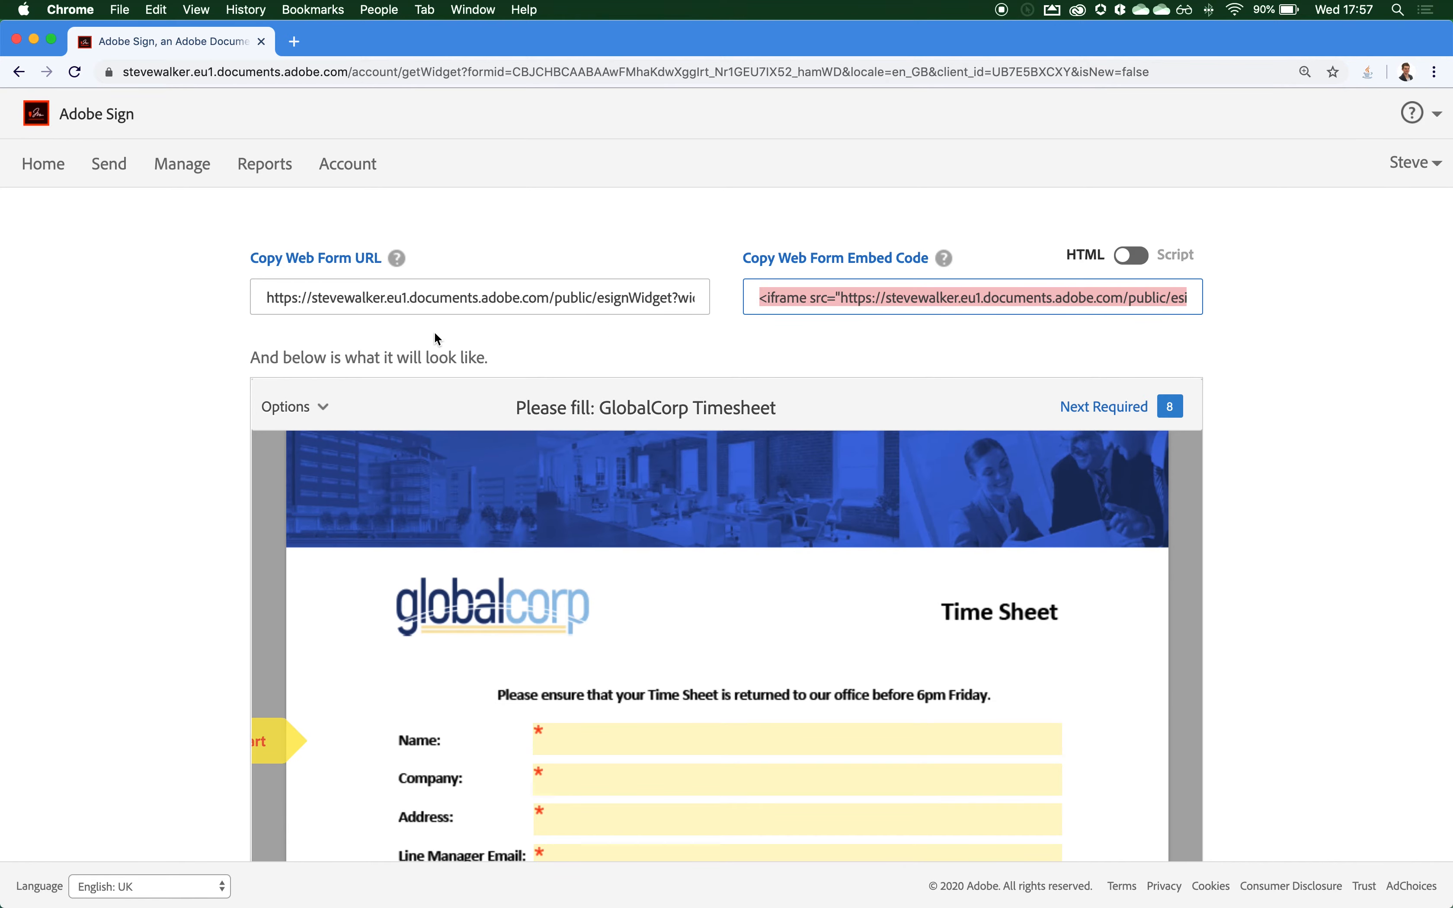
{"action": "left_click", "coordinate": [439, 306]}
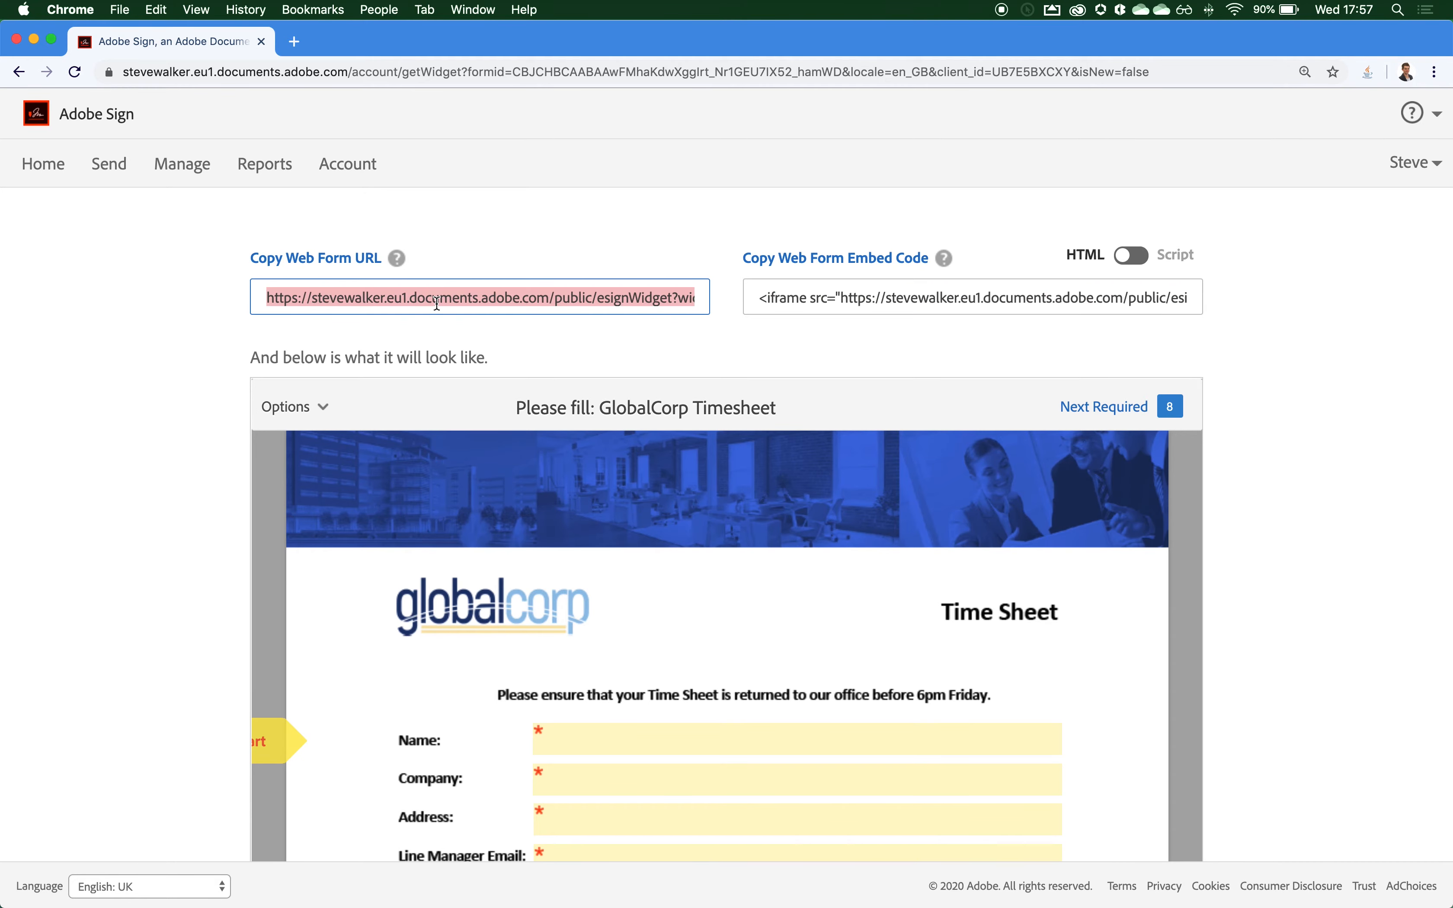
{"action": "key", "text": "super+c"}
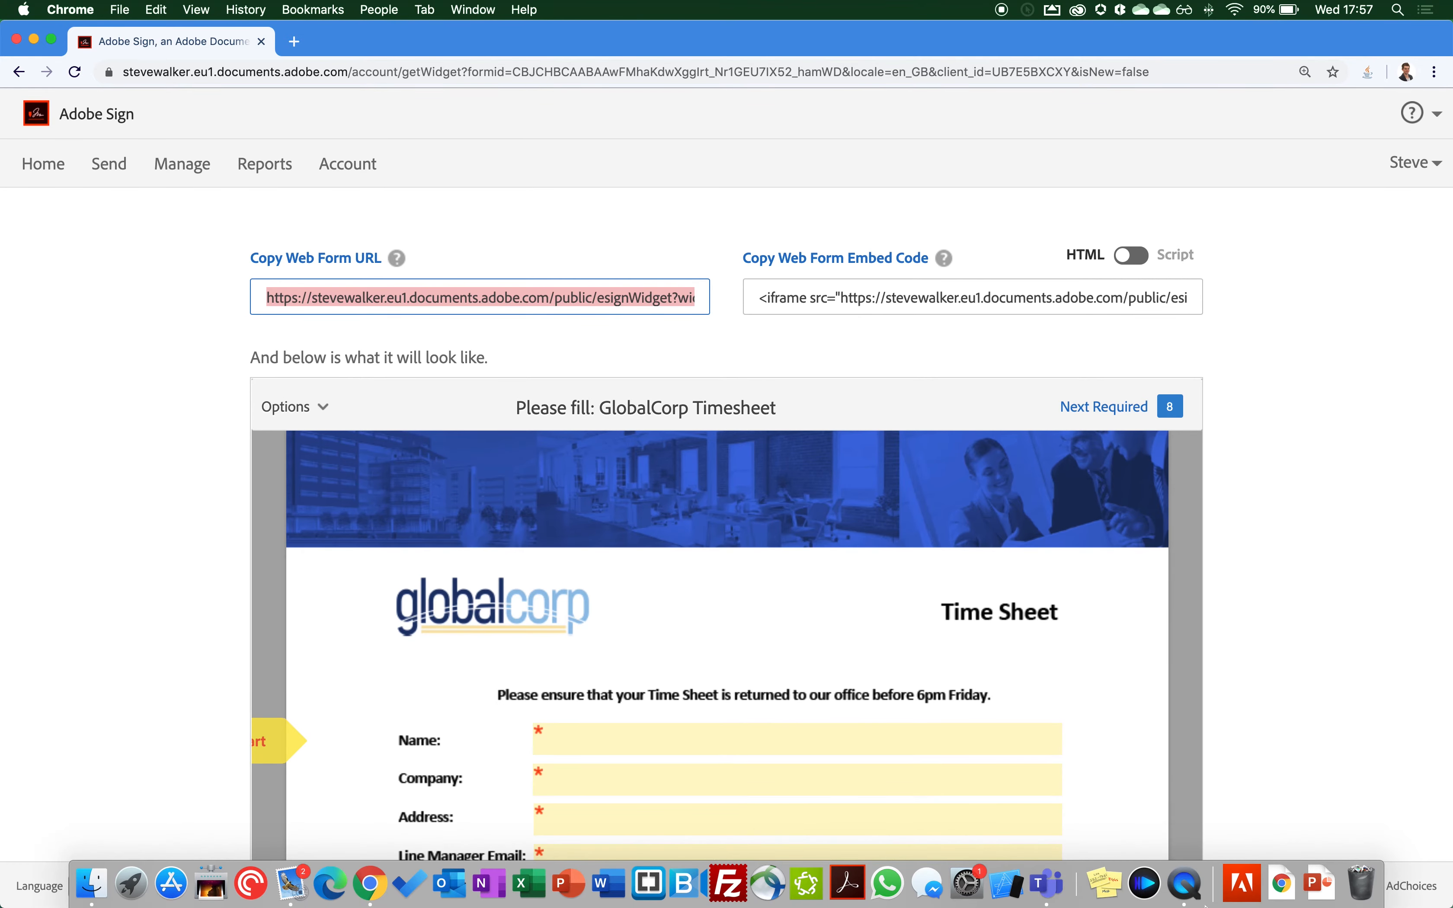
Switch to Microsoft Teams and add a Website tab named "Time Sheet" to the Documents channel, using the copied form URL with channel posting disabled.
{"action": "left_click", "coordinate": [1067, 899]}
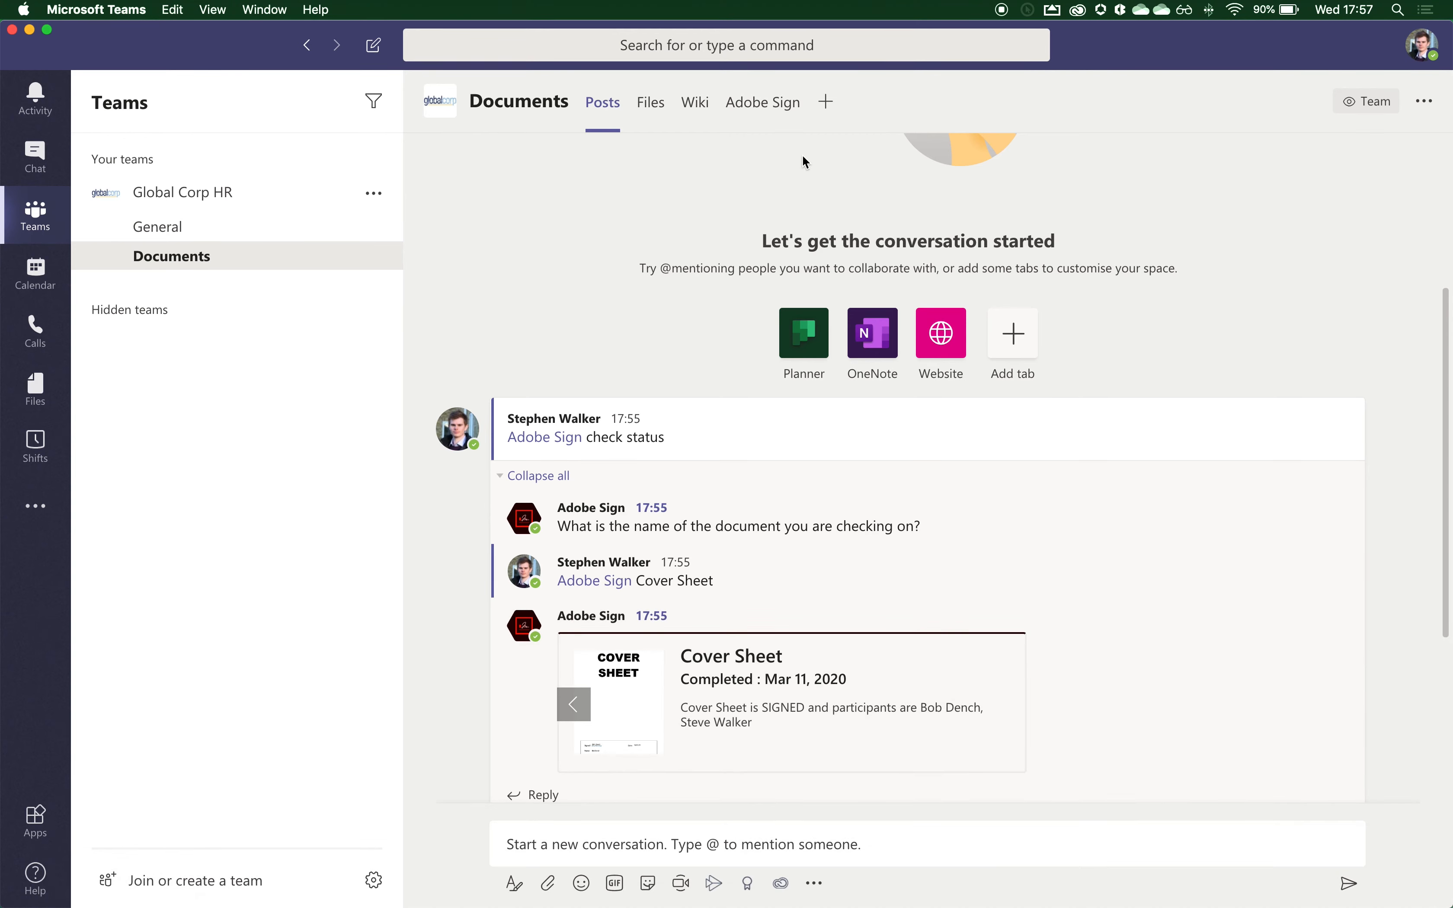
{"action": "left_click", "coordinate": [826, 102]}
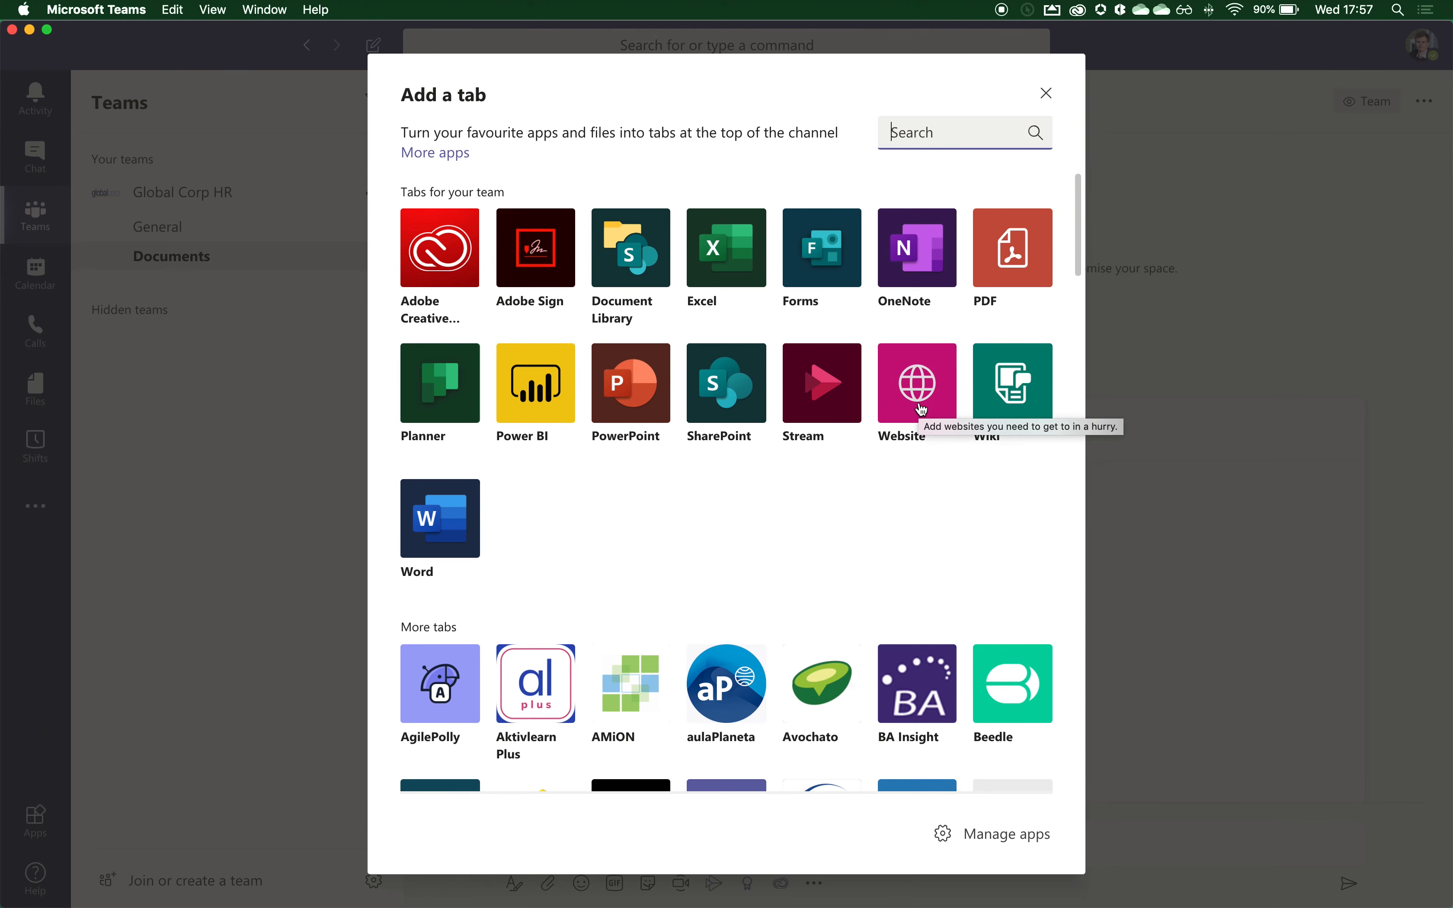
{"action": "left_click", "coordinate": [923, 414]}
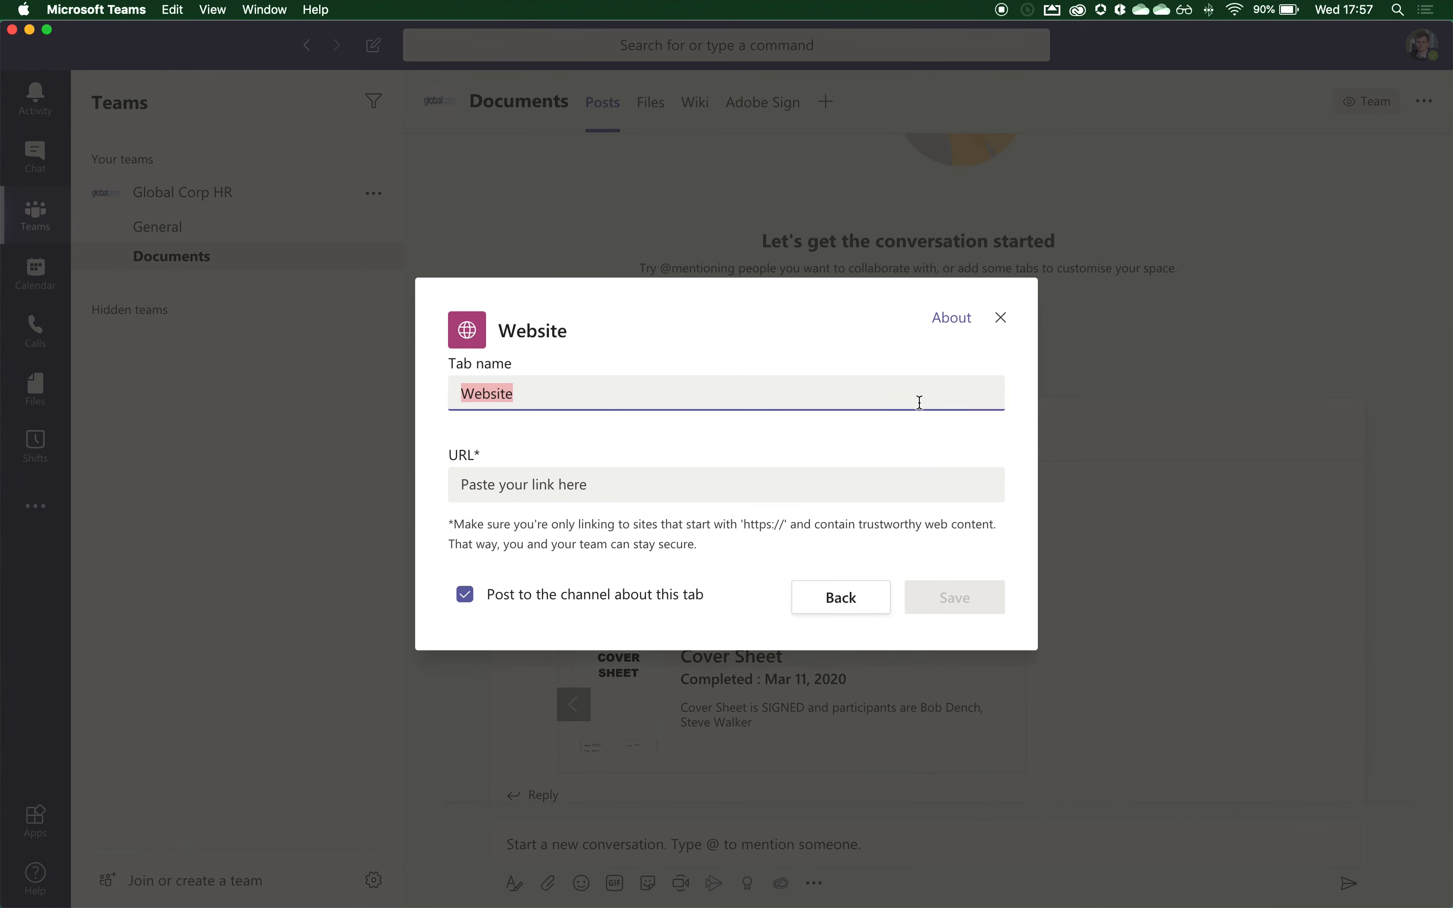
{"action": "type", "text": "Time Sheet"}
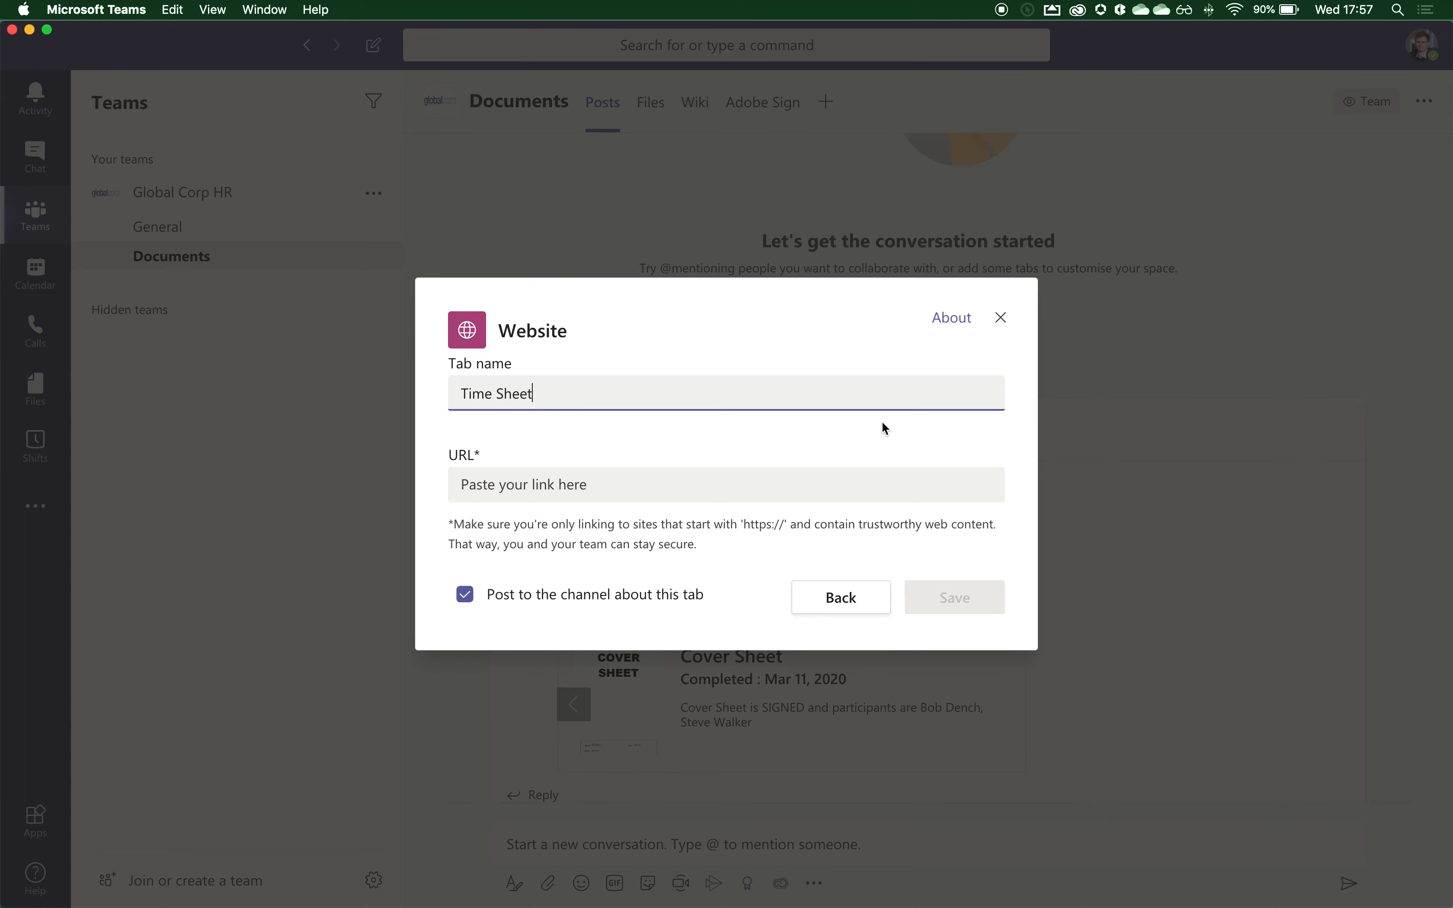
{"action": "left_click", "coordinate": [597, 490]}
{"action": "key", "text": "super+v"}
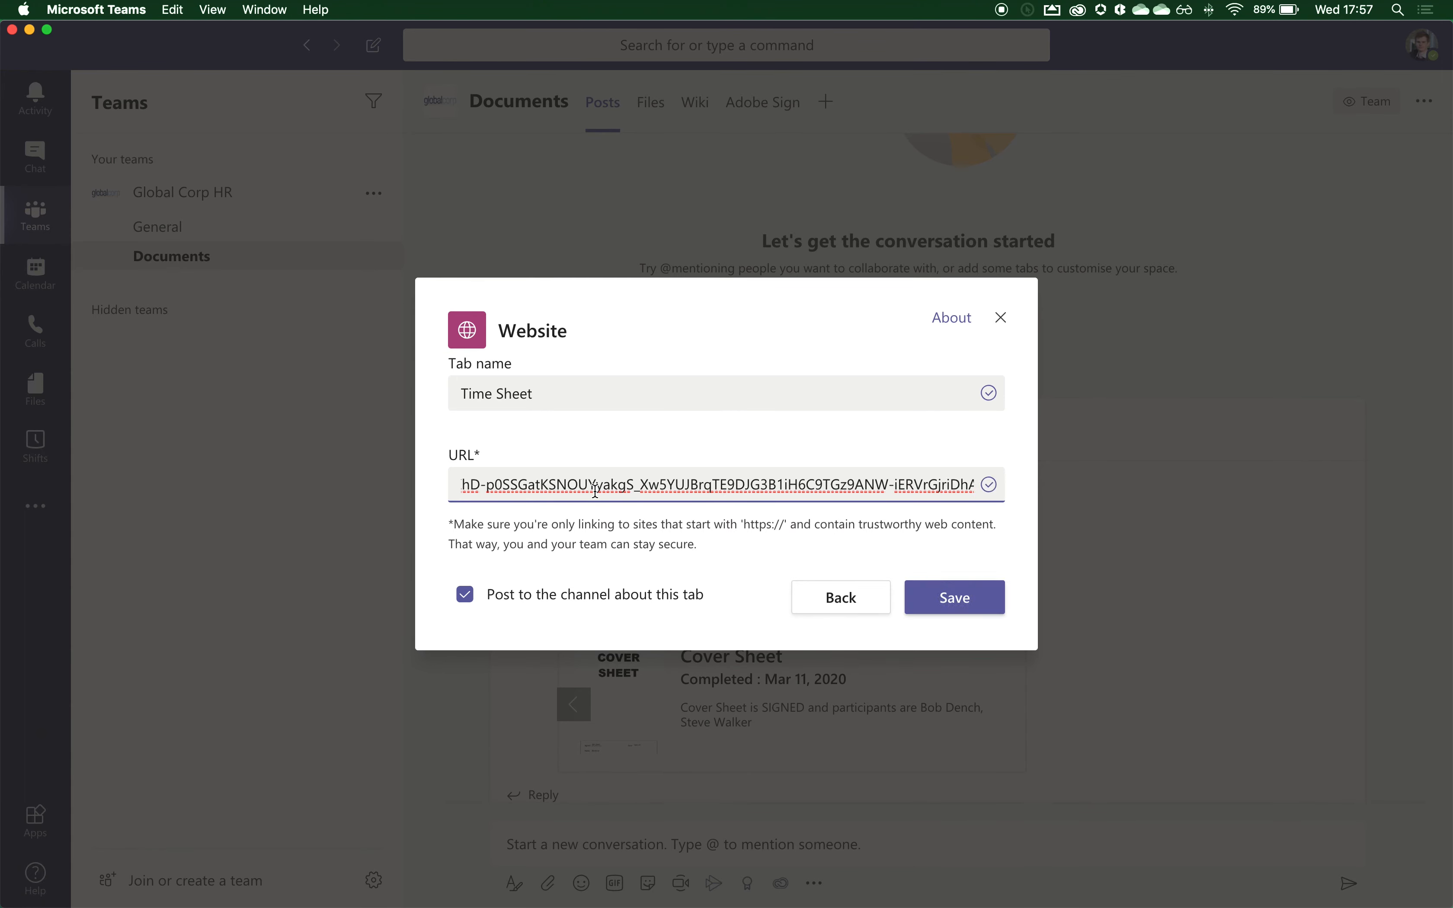
{"action": "left_click", "coordinate": [468, 595]}
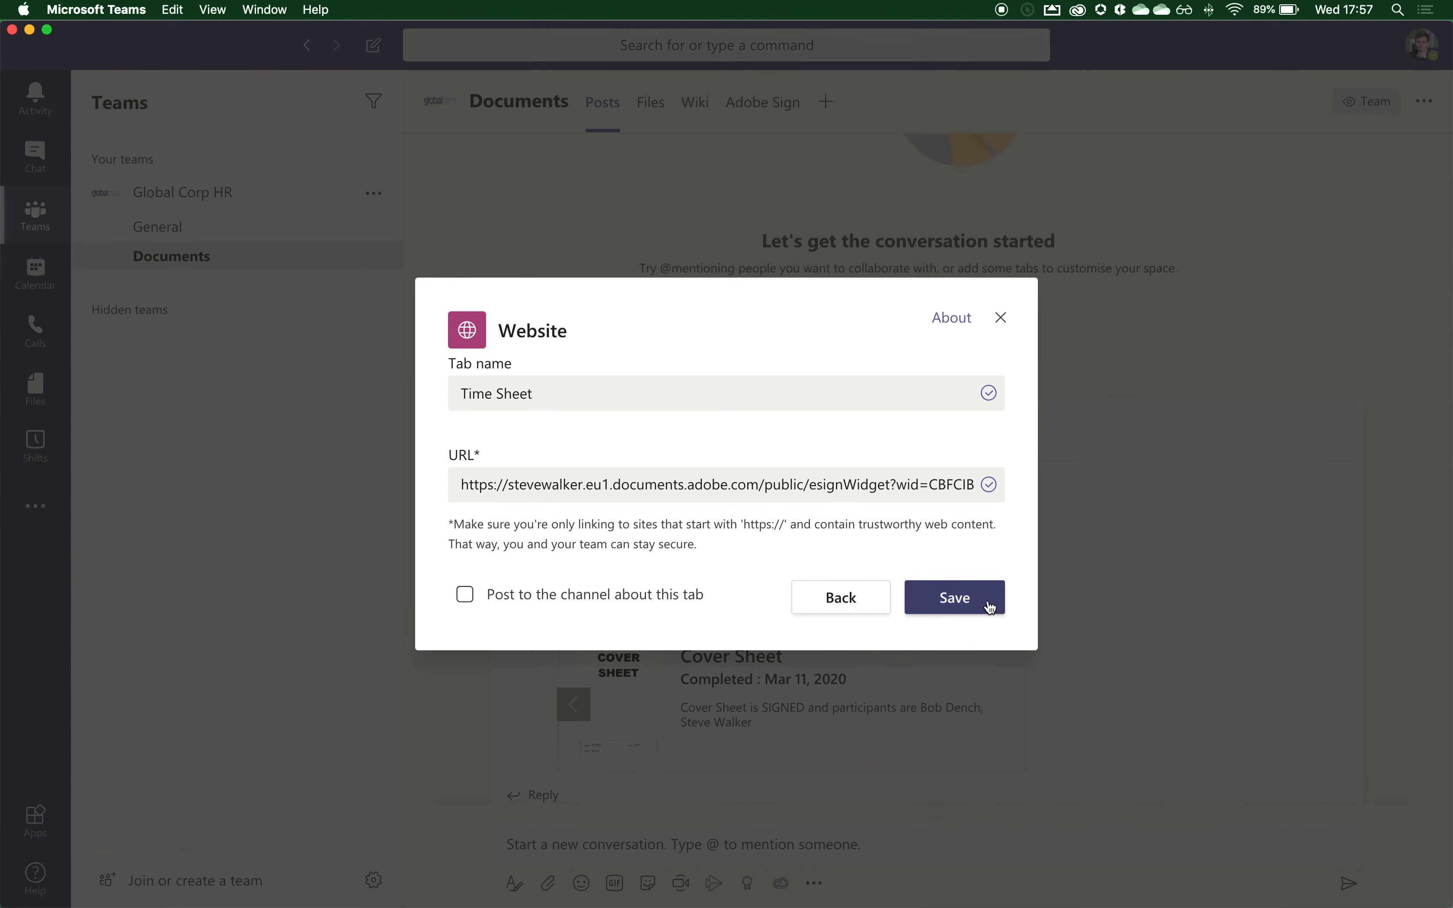
{"action": "left_click", "coordinate": [972, 606]}
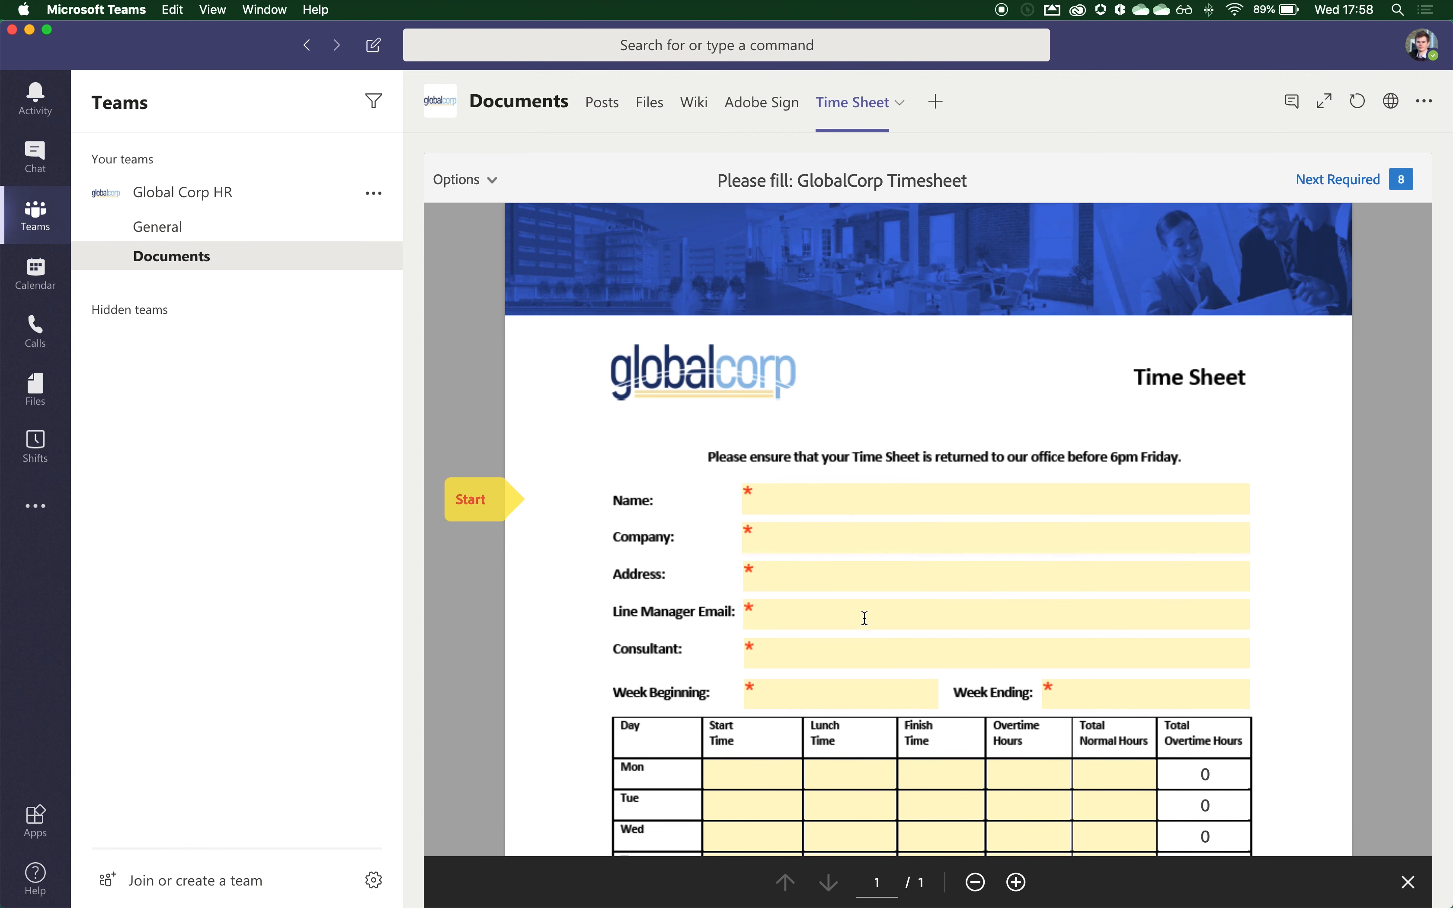
Open the signature field at the end of the GlobalCorp Timesheet and draw the signer's initials by hand as the signature.
{"action": "scroll", "coordinate": [901, 654], "scroll_direction": "down", "scroll_amount": 5}
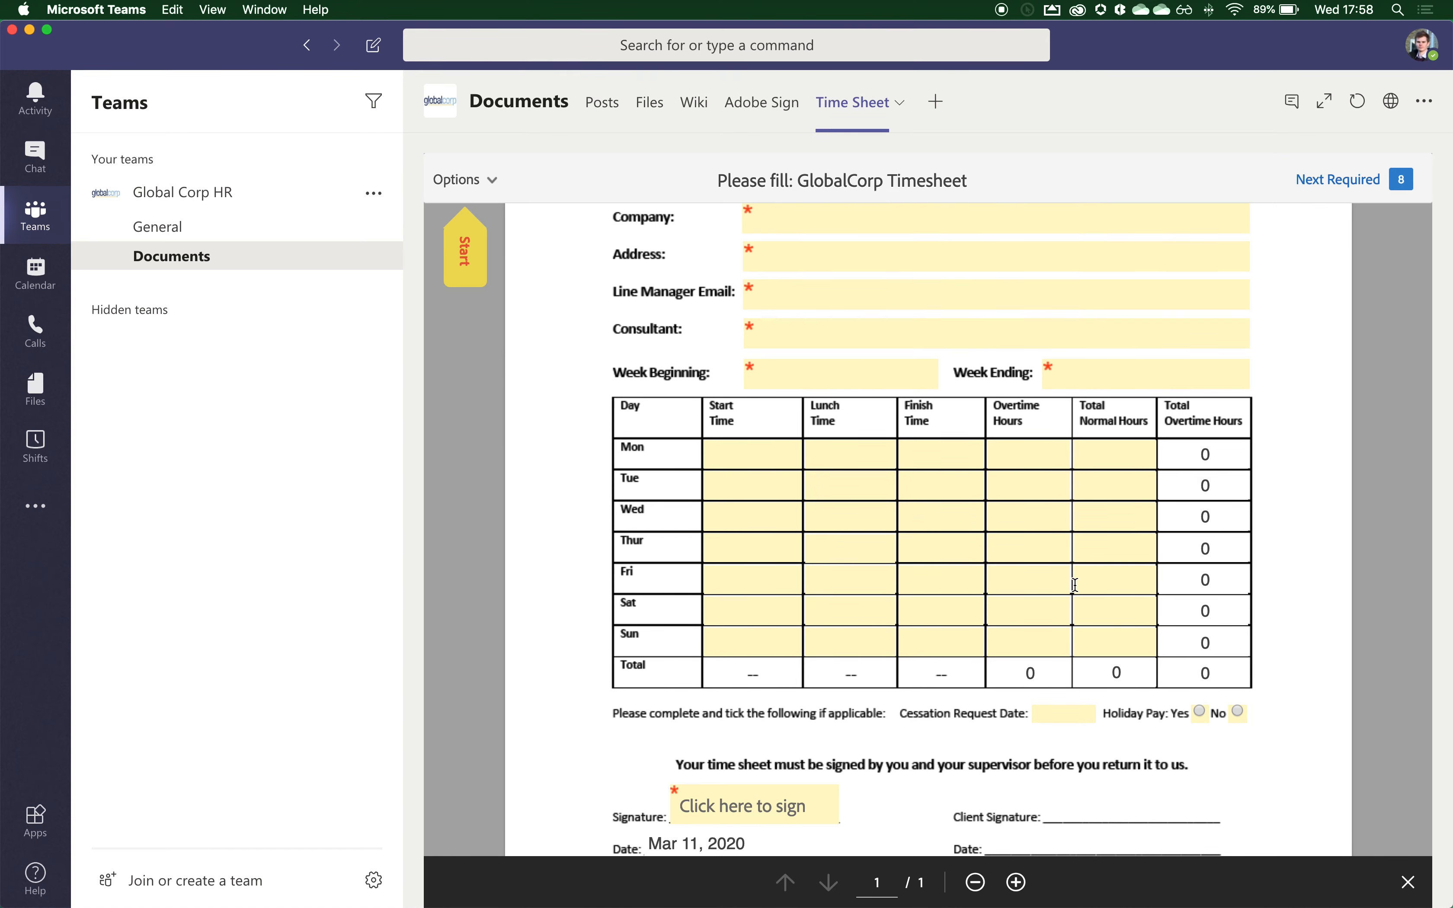
{"action": "scroll", "coordinate": [1056, 606], "scroll_direction": "down", "scroll_amount": 2}
{"action": "left_click", "coordinate": [734, 635]}
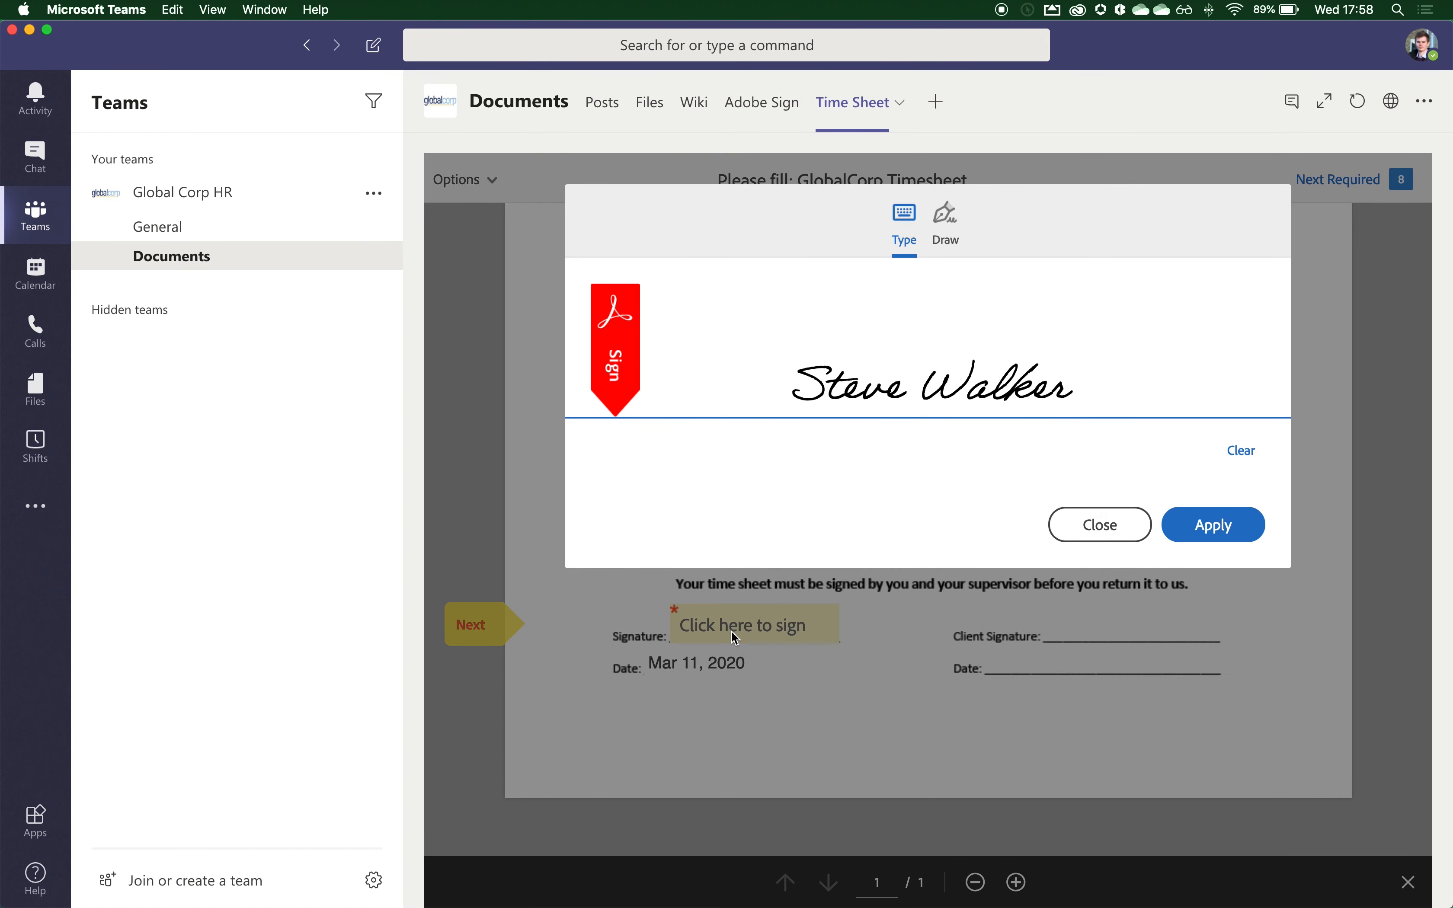
{"action": "left_click", "coordinate": [938, 234]}
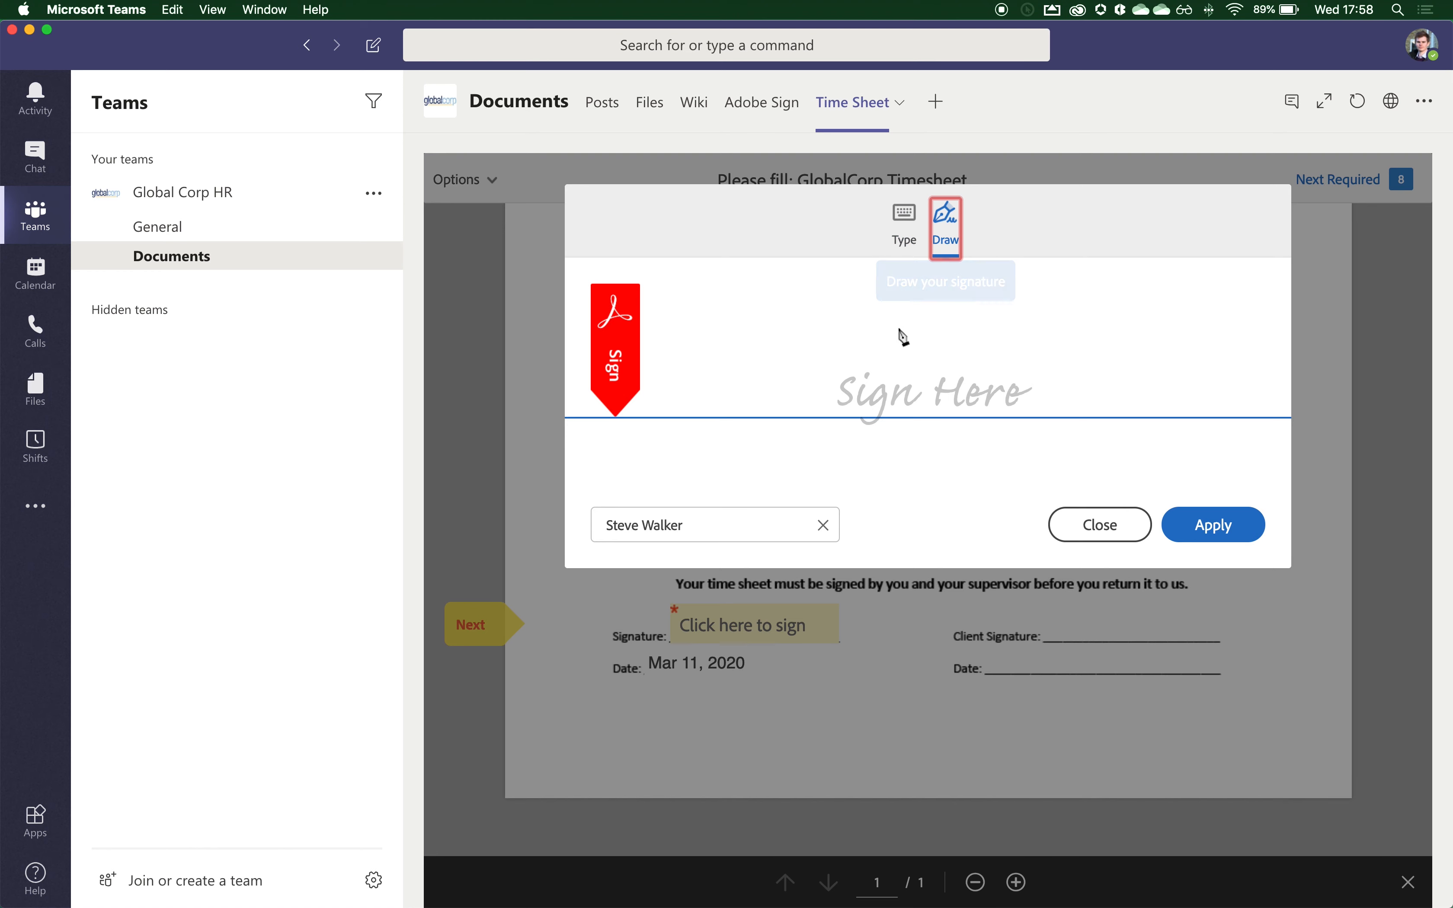
{"action": "mouse_move", "coordinate": [904, 311]}
{"action": "left_mouse_down"}
{"action": "mouse_move", "coordinate": [904, 405]}
{"action": "mouse_move", "coordinate": [841, 401]}
{"action": "mouse_move", "coordinate": [949, 399]}
{"action": "mouse_move", "coordinate": [1000, 342]}
{"action": "left_mouse_up"}
{"action": "left_click", "coordinate": [918, 395]}
{"action": "left_click", "coordinate": [998, 387]}
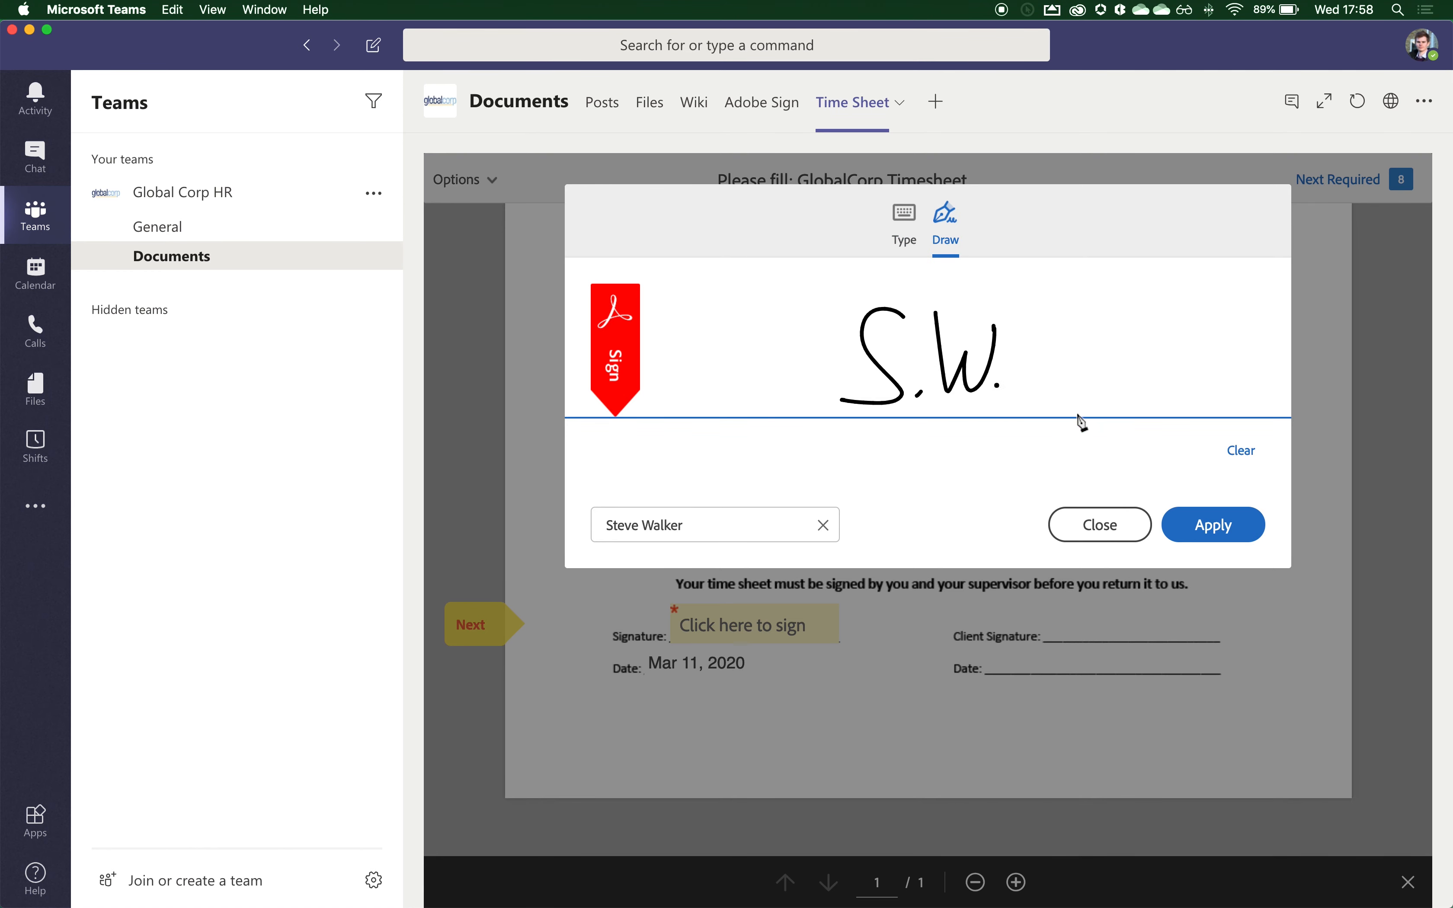